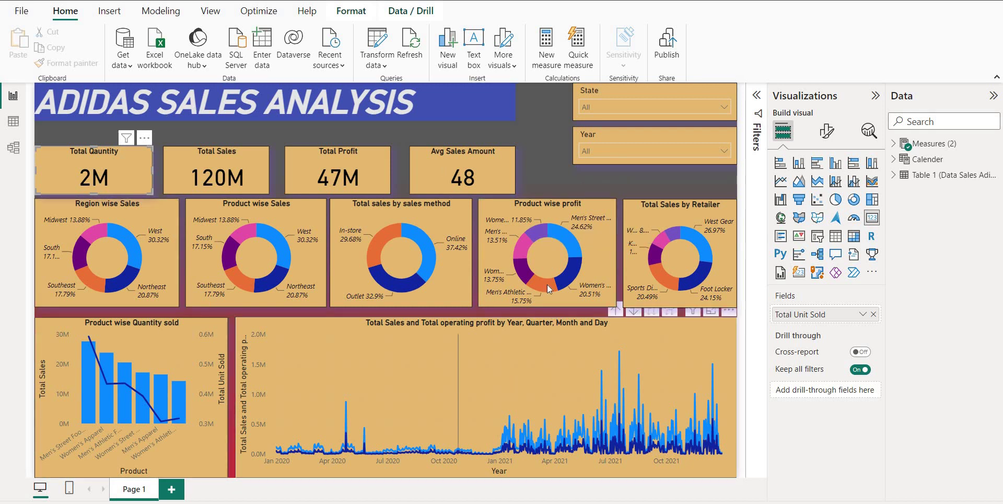
mouse_move(548, 288)
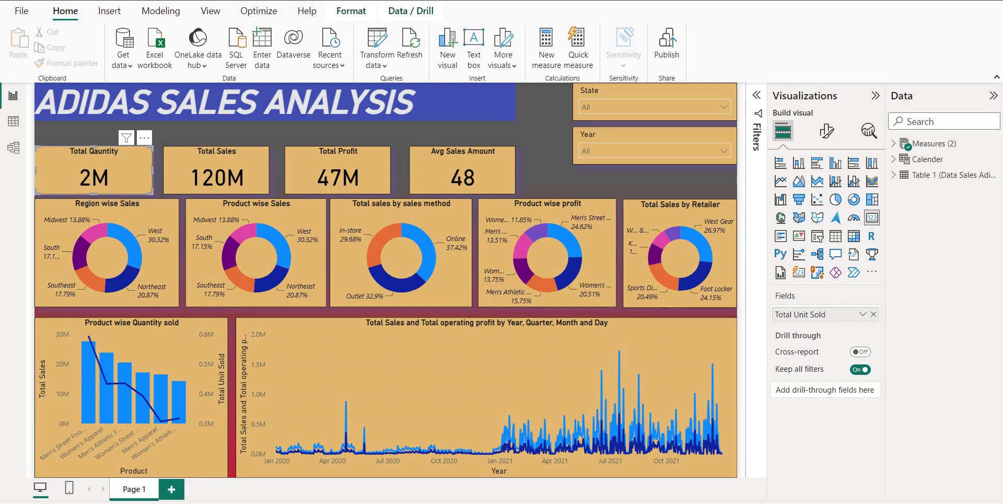
left_click(376, 468)
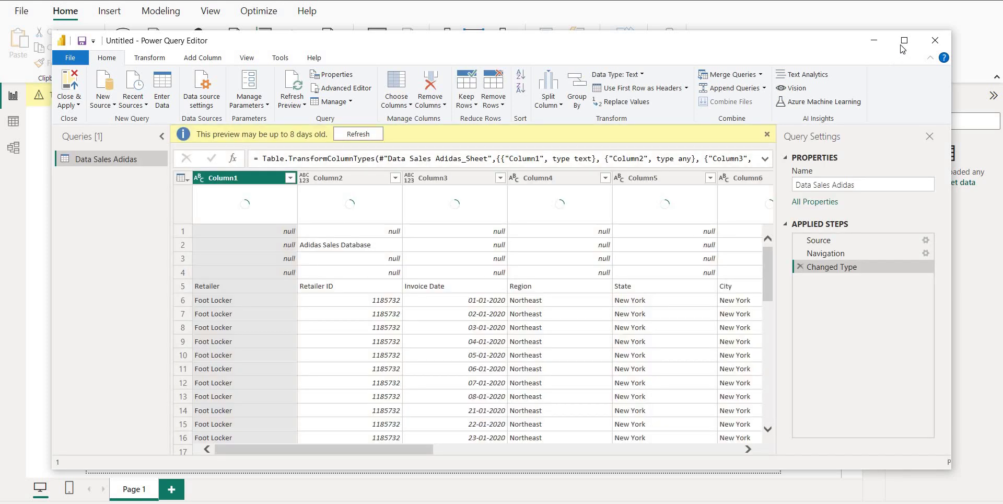
Maximize the Power Query Editor window and refresh the data preview of the Data Sales Adidas query
left_click(903, 46)
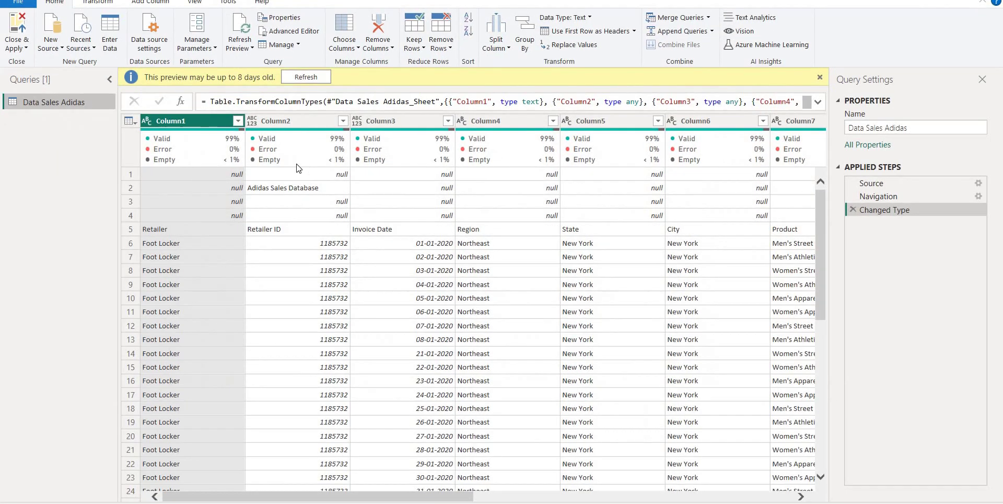
left_click(312, 76)
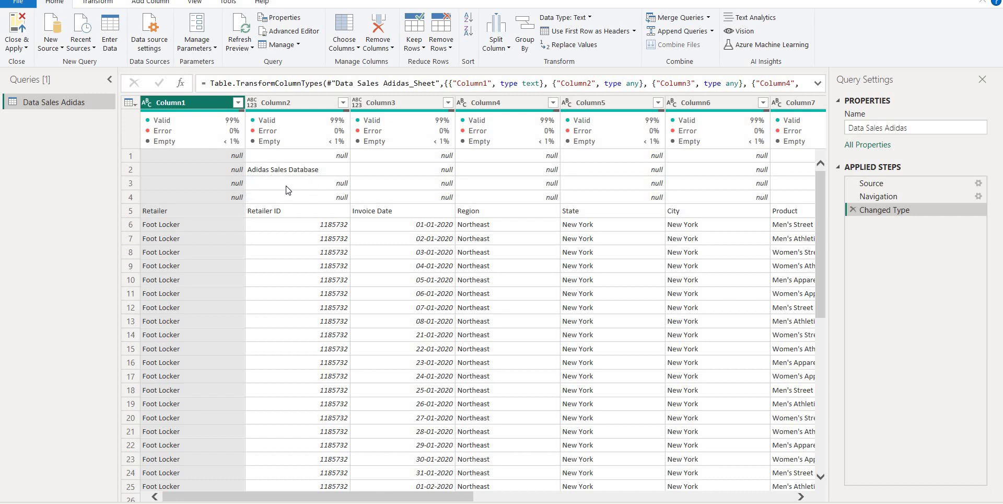
left_click(129, 157)
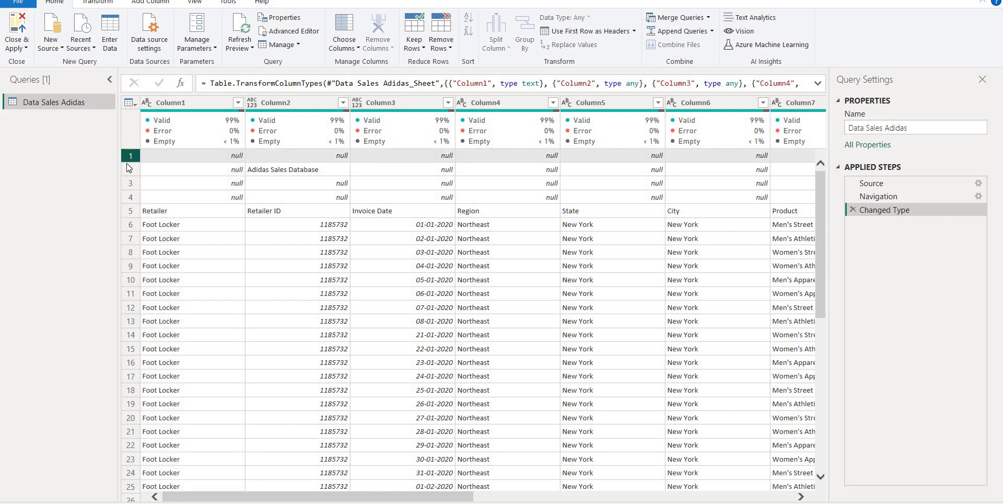
left_click(444, 48)
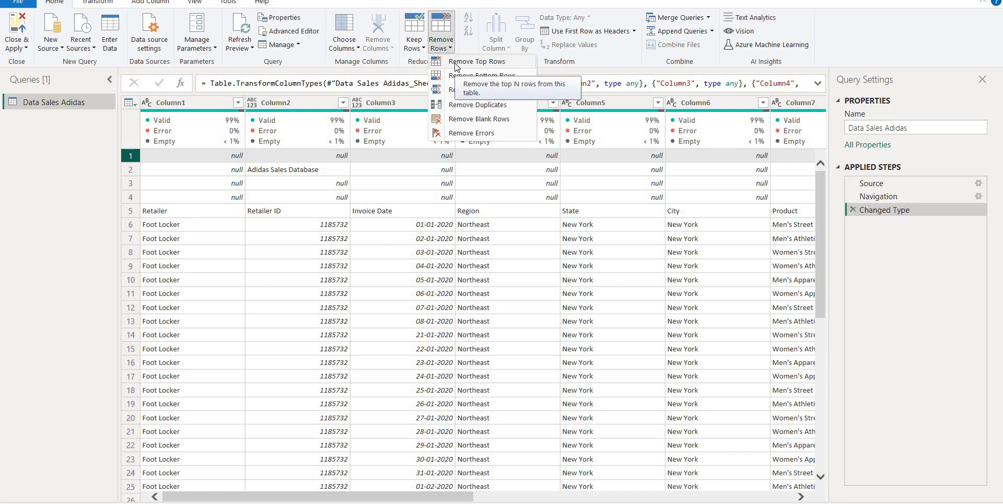
left_click(457, 66)
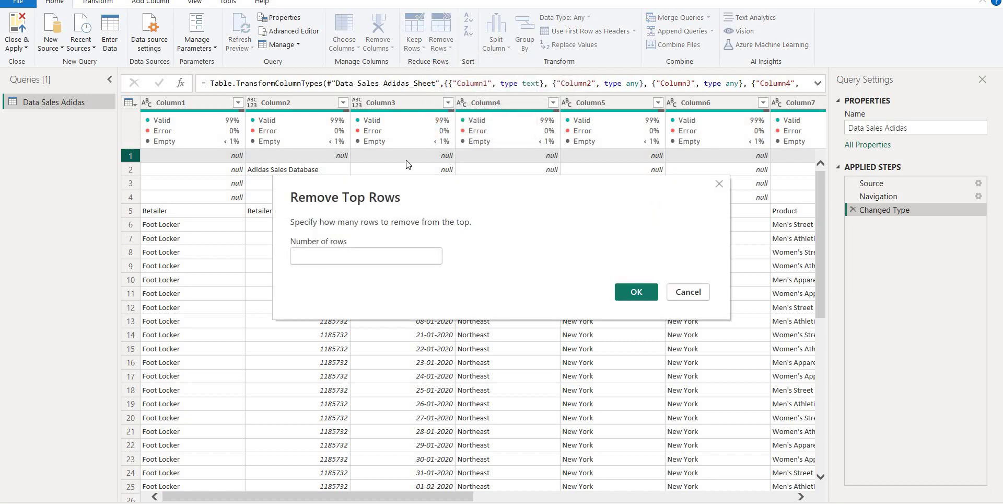
left_click(685, 292)
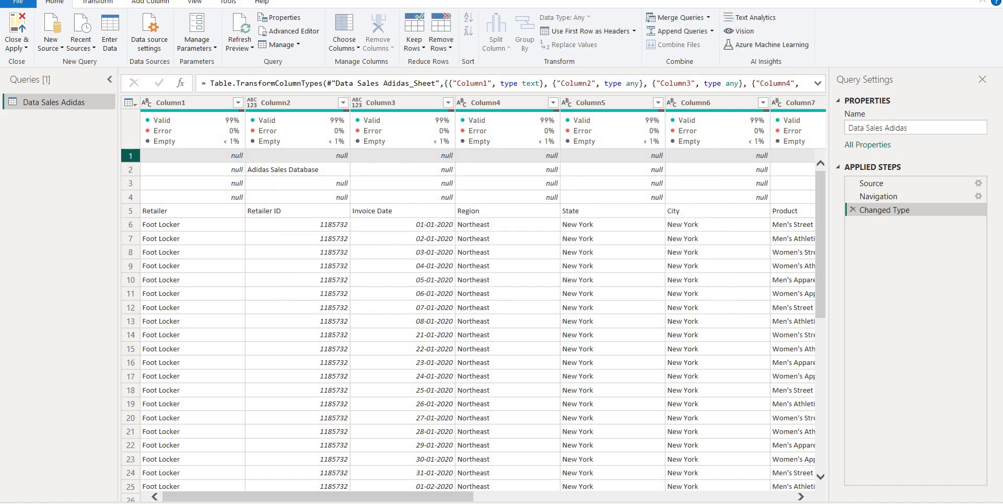
Remove the top 4 rows from the Data Sales Adidas query and use the first remaining row as headers
left_click(442, 45)
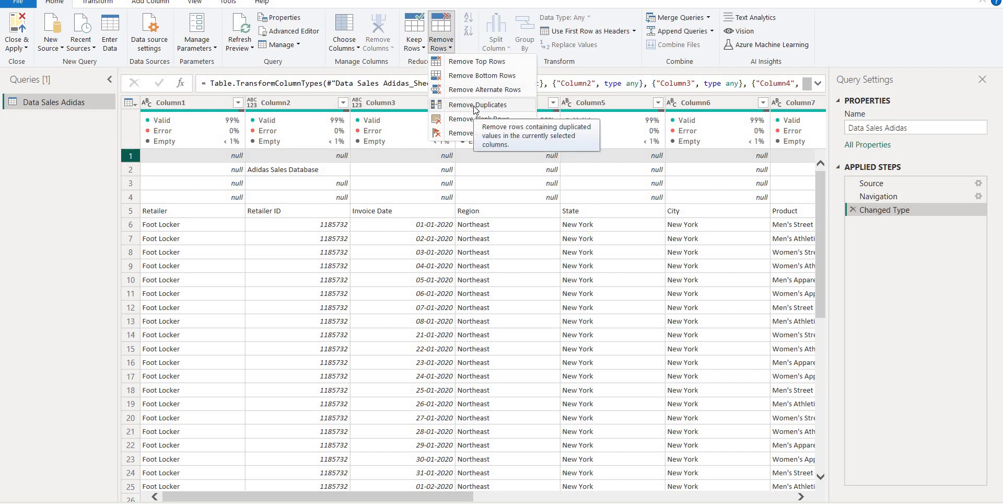
left_click(465, 63)
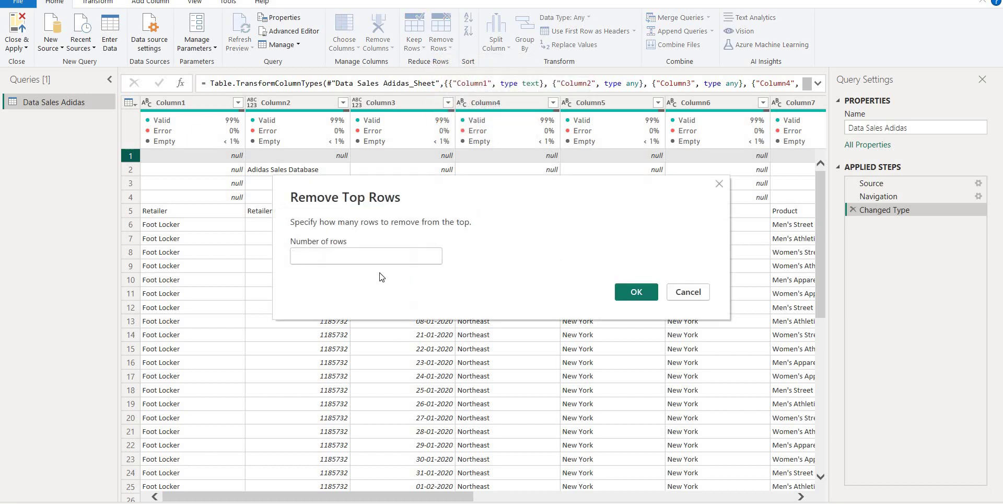
type("4")
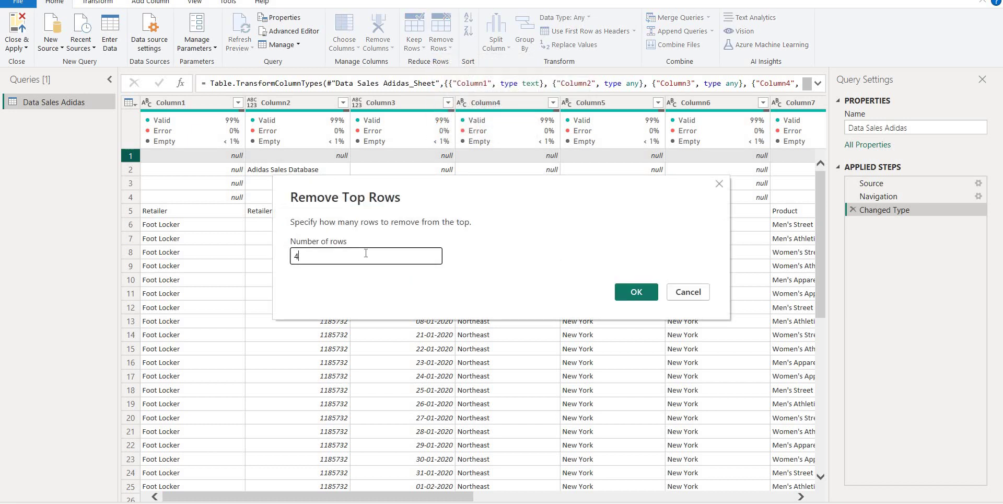
left_click(631, 294)
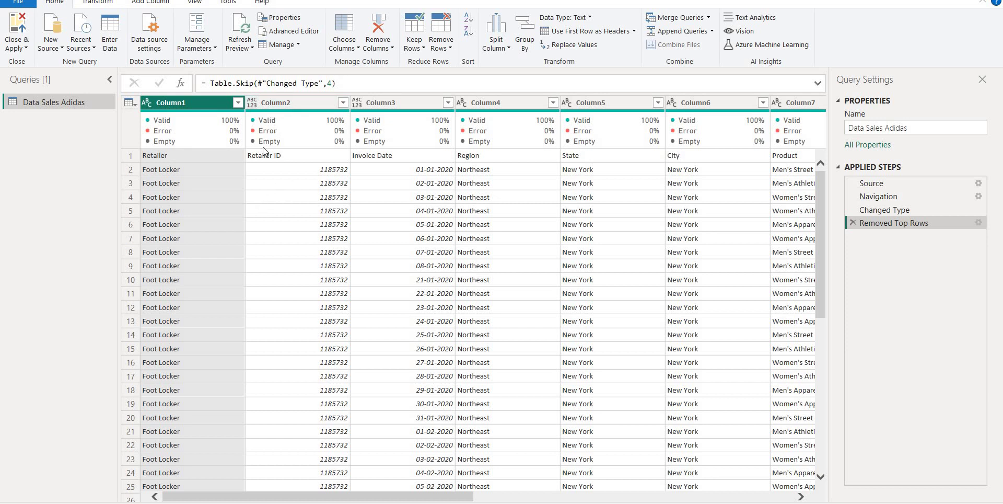
mouse_move(286, 158)
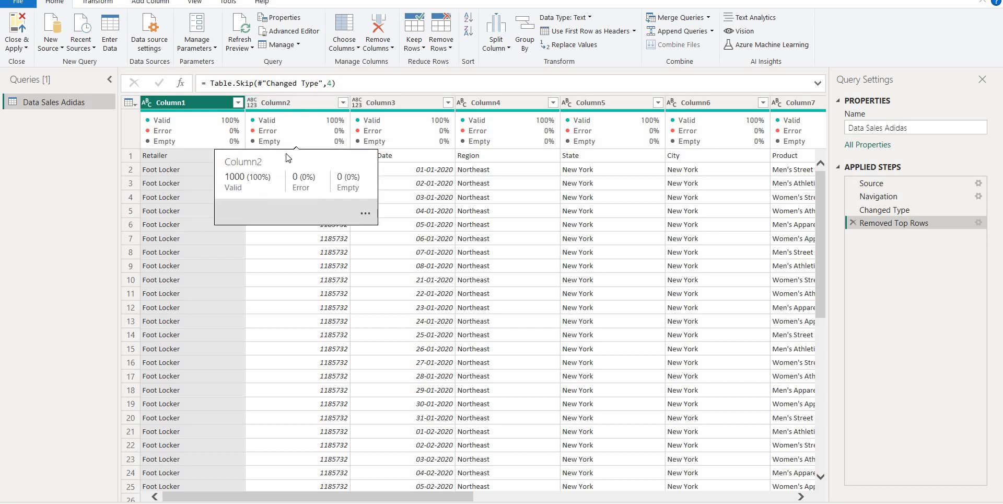
left_click(586, 32)
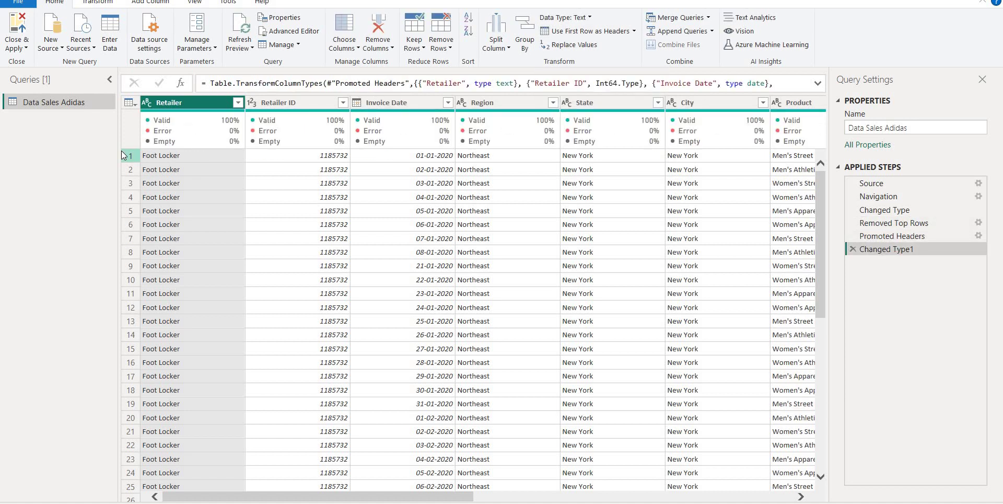
Examine the complete lists of distinct values in the Retailer, Retailer ID and Invoice Date columns without applying a filter
left_click(238, 103)
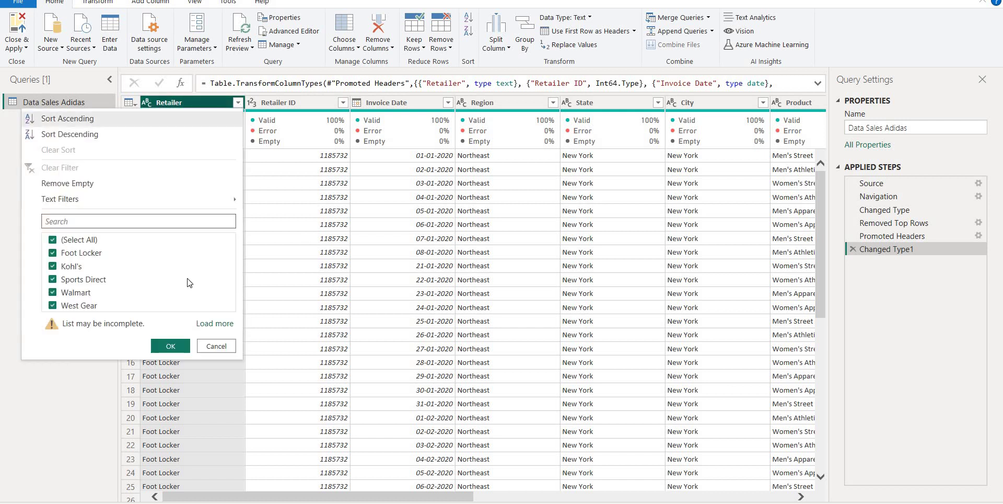
left_click(219, 324)
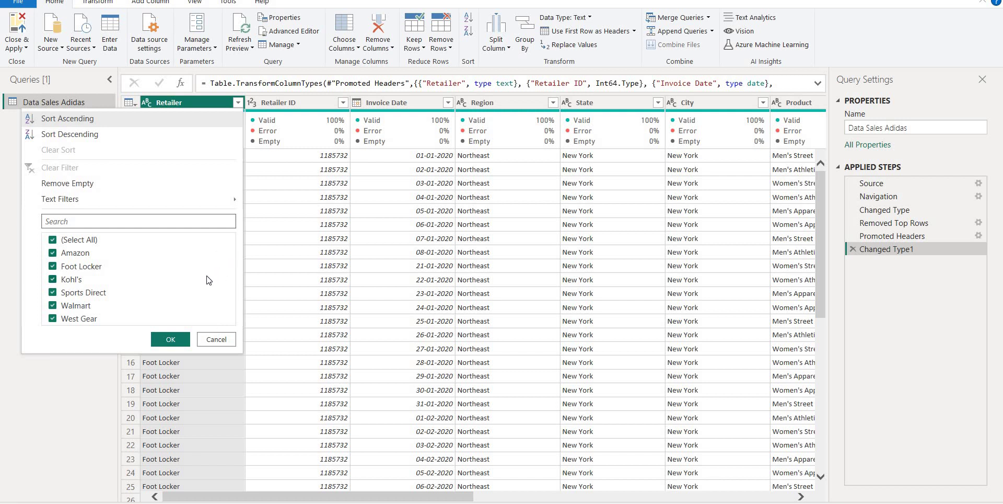
left_click(216, 339)
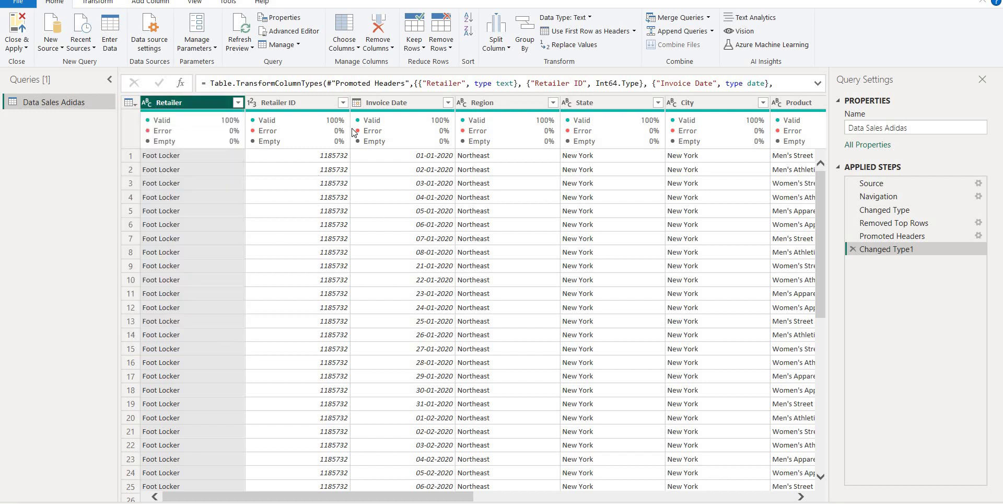
left_click(343, 103)
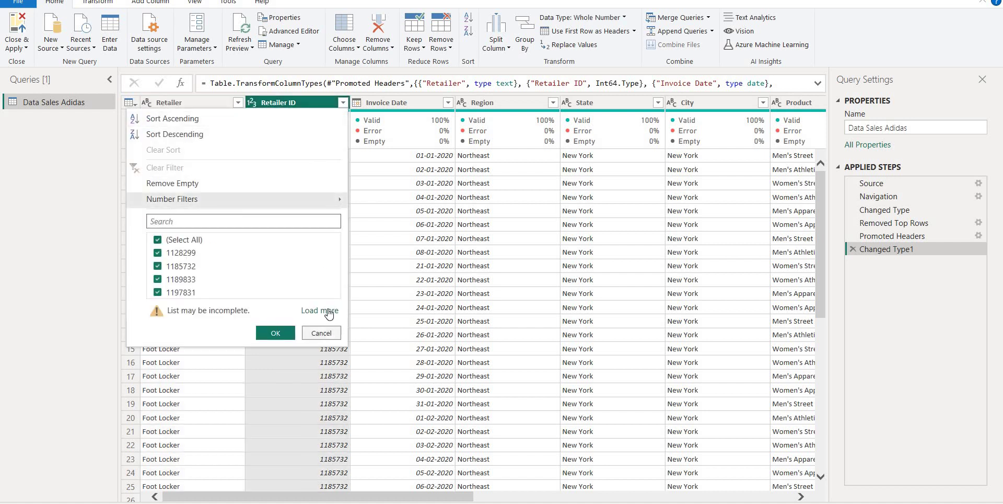
left_click(329, 312)
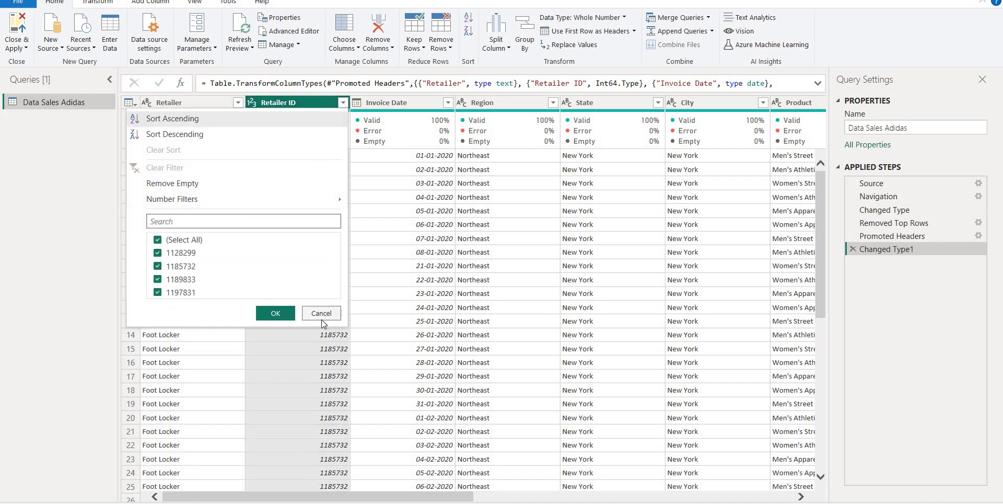
left_click(322, 318)
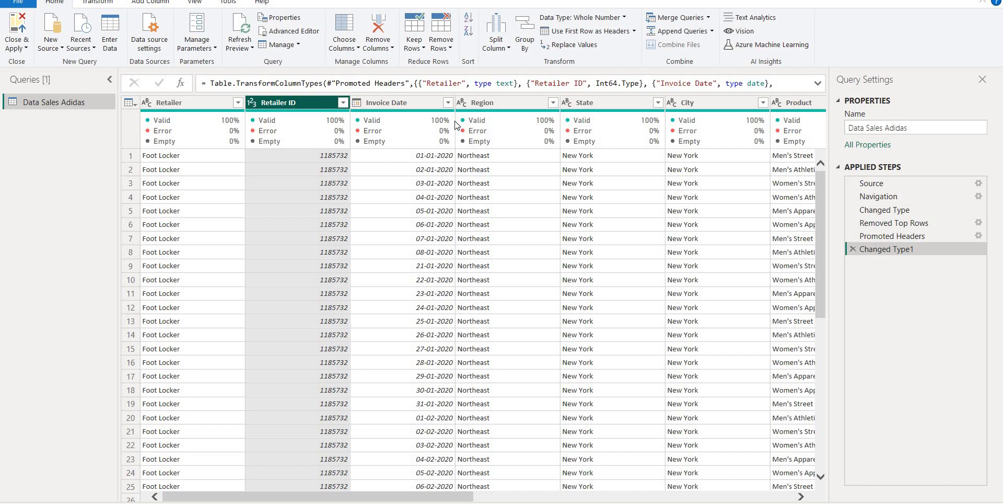
left_click(447, 103)
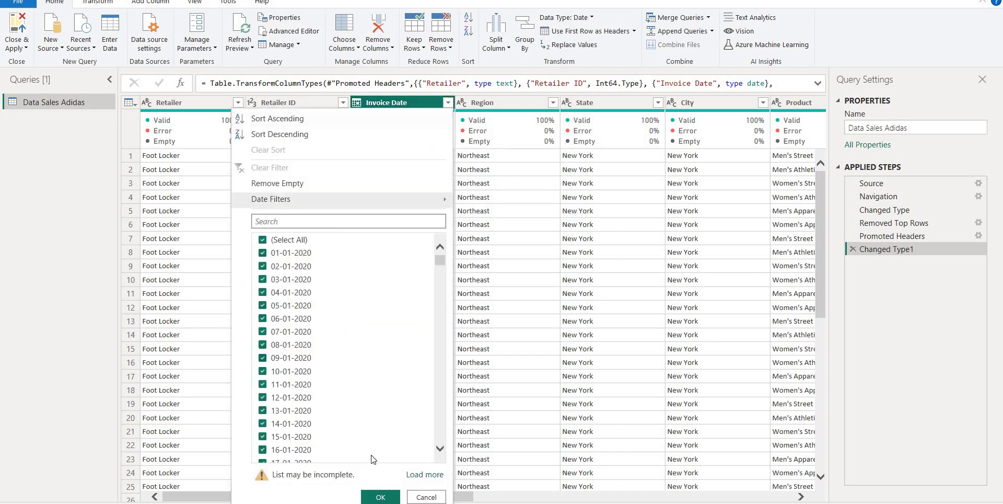
left_click(424, 474)
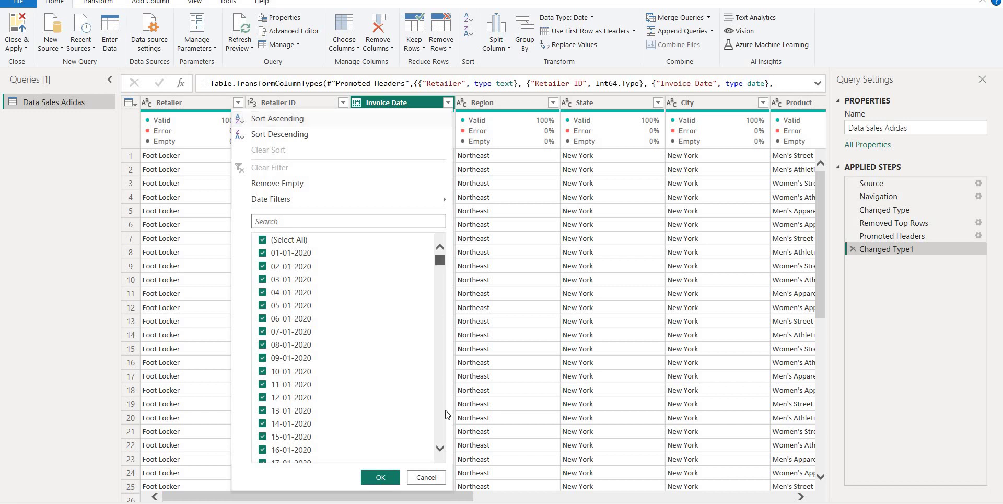
left_click(427, 476)
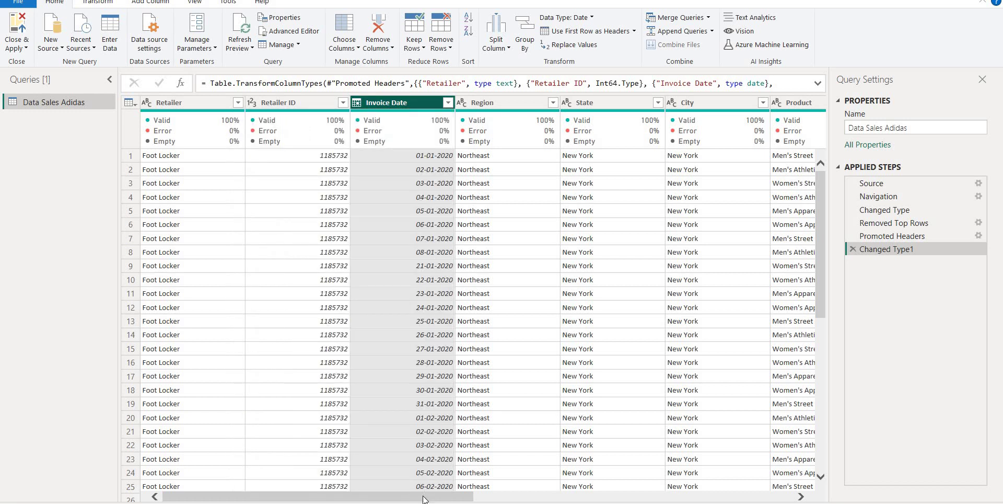
Examine the complete distinct values of the Region and State columns and the listed City values without applying a filter
left_click_drag(426, 496, 512, 495)
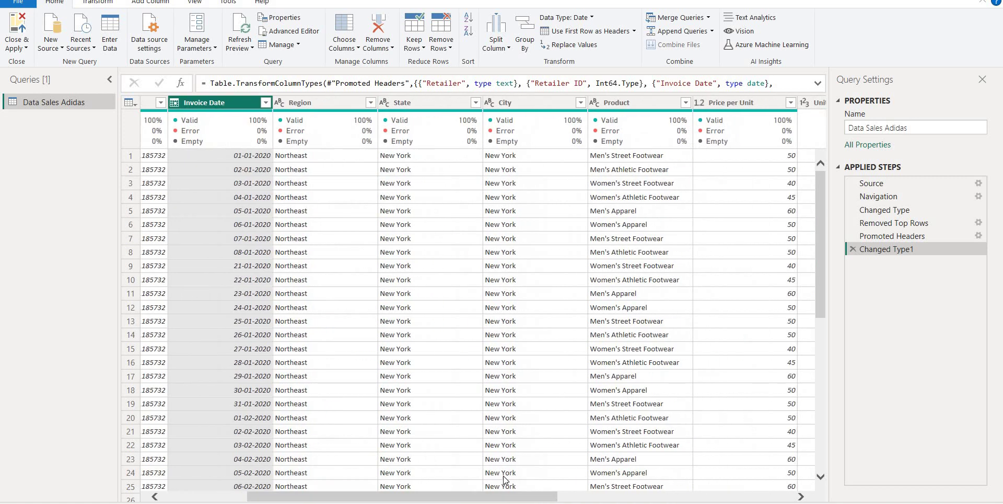
left_click(372, 108)
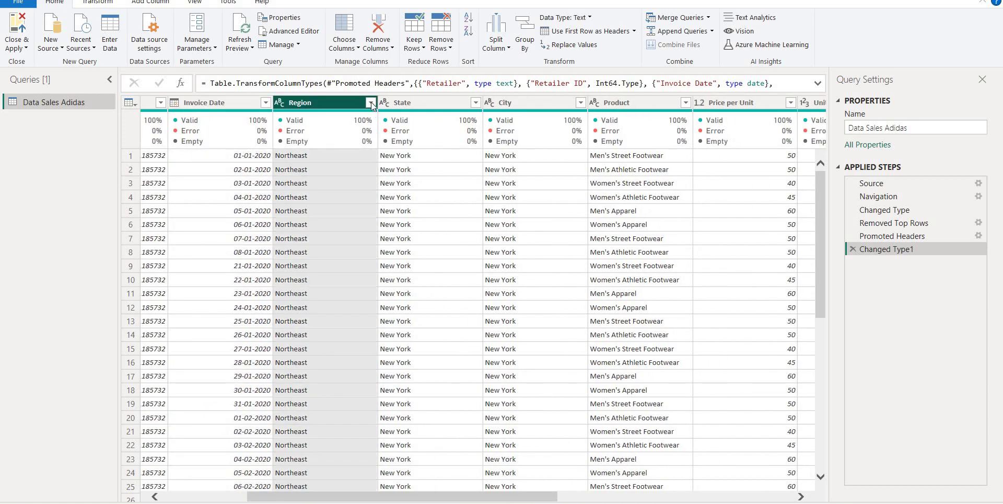
left_click(371, 102)
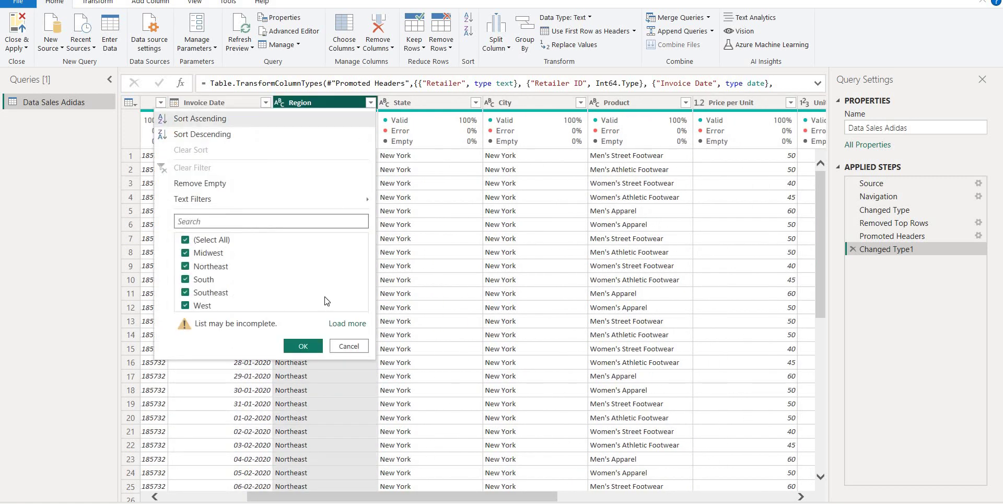
left_click(347, 323)
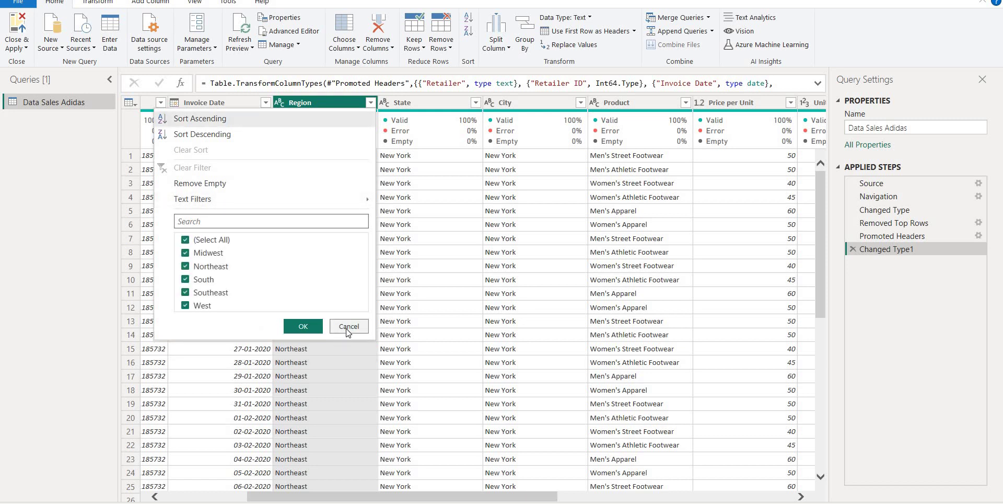
left_click(347, 326)
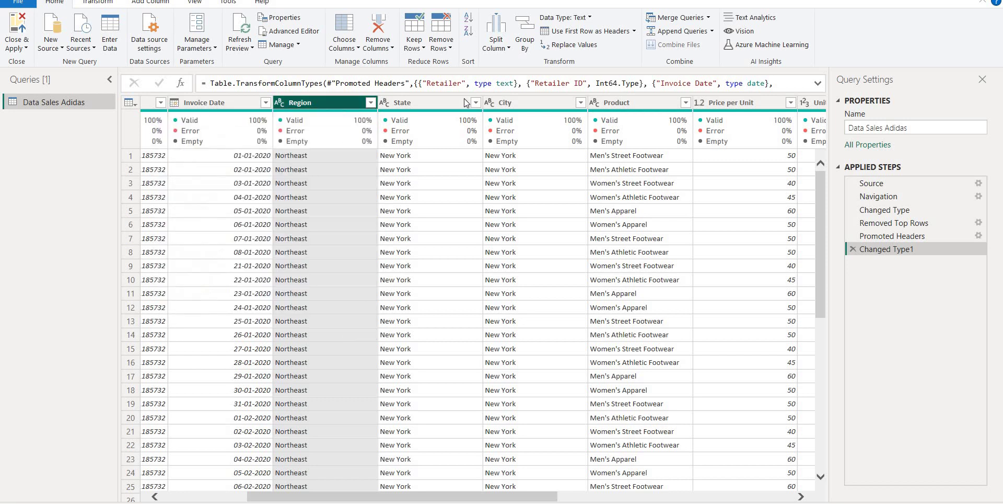
left_click(475, 103)
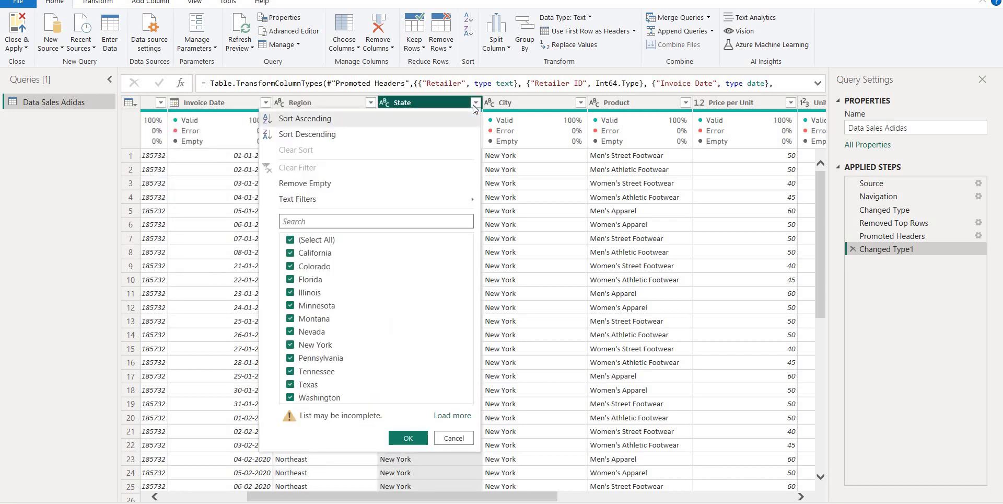
left_click(462, 418)
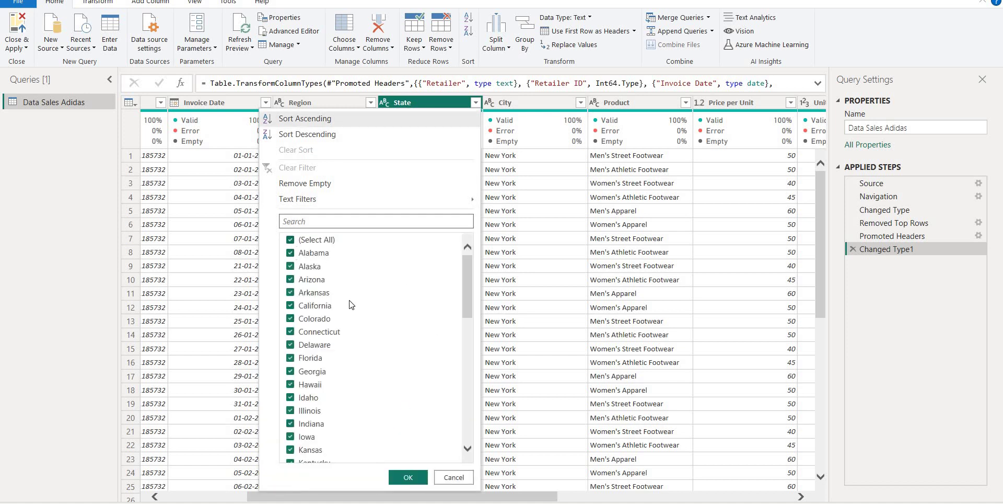
left_click(453, 477)
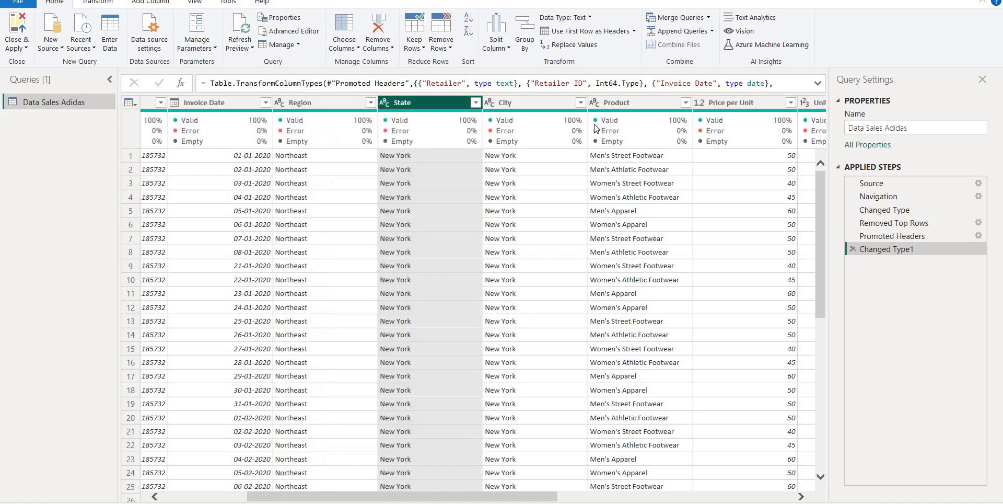
left_click(584, 104)
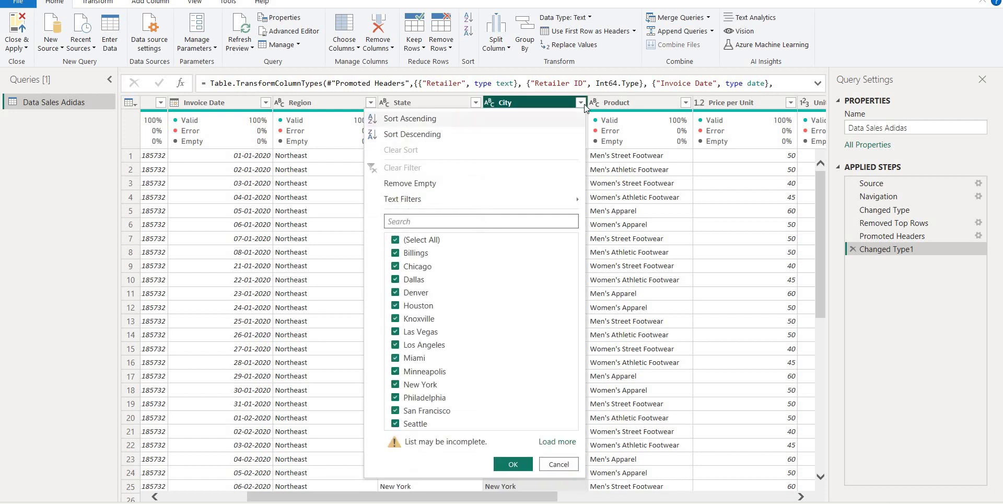
left_click(557, 463)
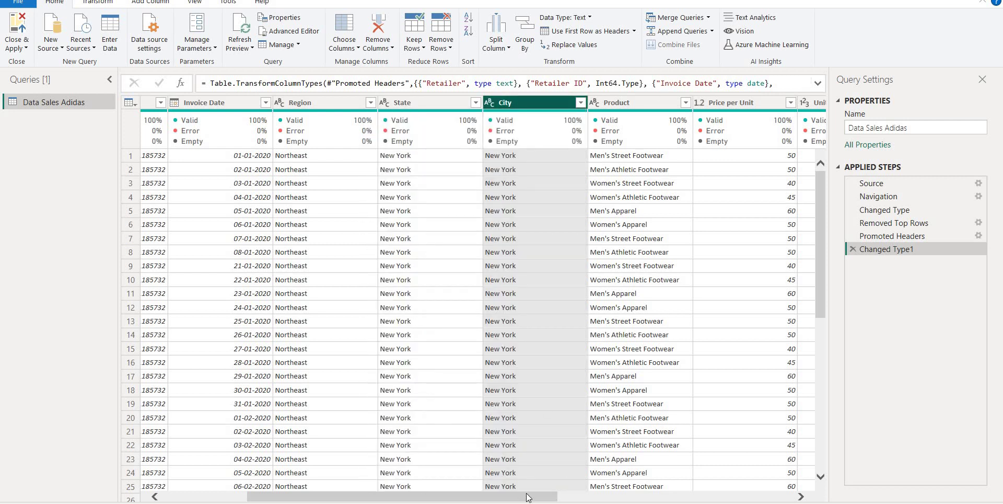
Examine the complete list of distinct Operating Margin values without applying a filter
left_click_drag(529, 496, 784, 482)
left_click(702, 103)
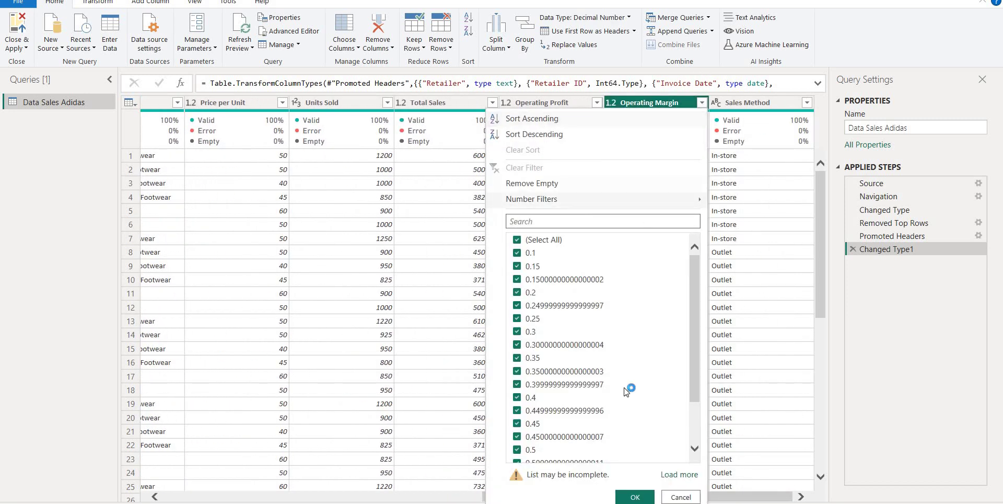
left_click(683, 475)
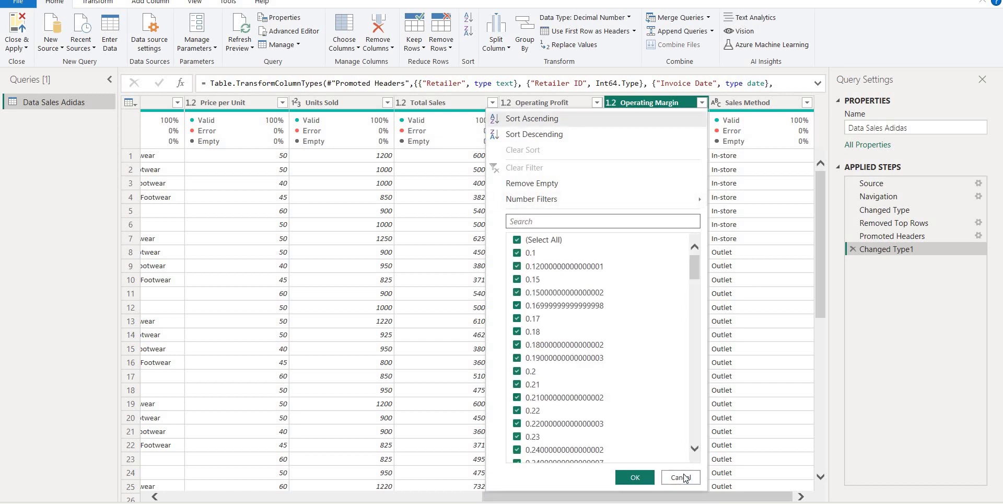
left_click(674, 477)
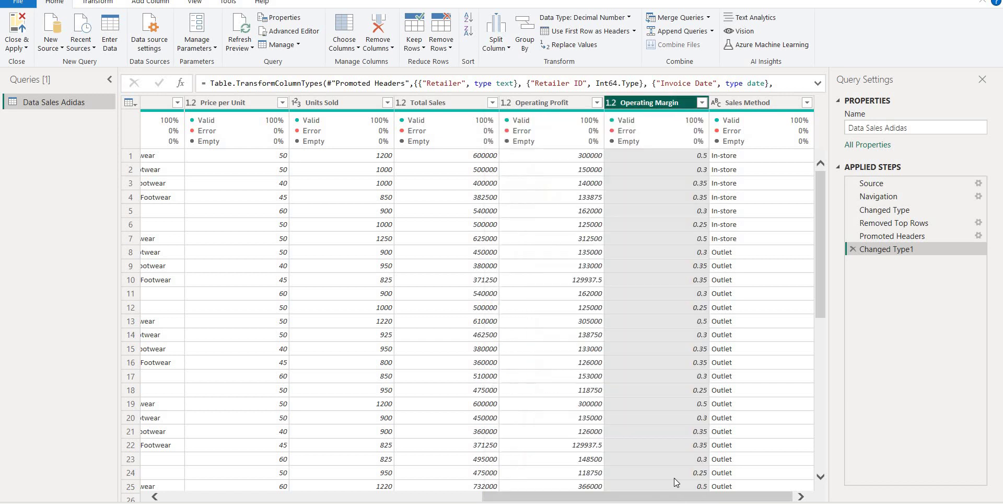
scroll(651, 501, "left", 1)
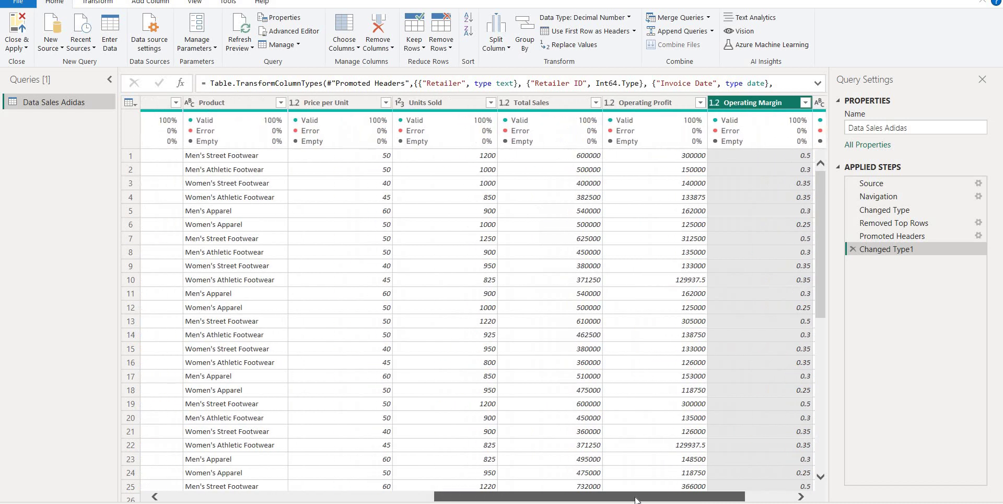
scroll(636, 500, "right", 1)
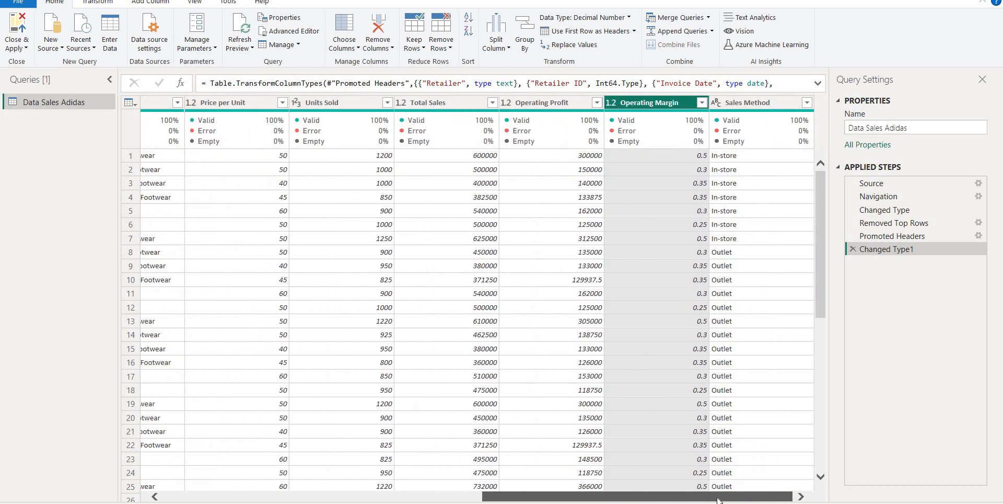
Load the complete list of Sales Method values and apply the column filter with all values selected
left_click(808, 104)
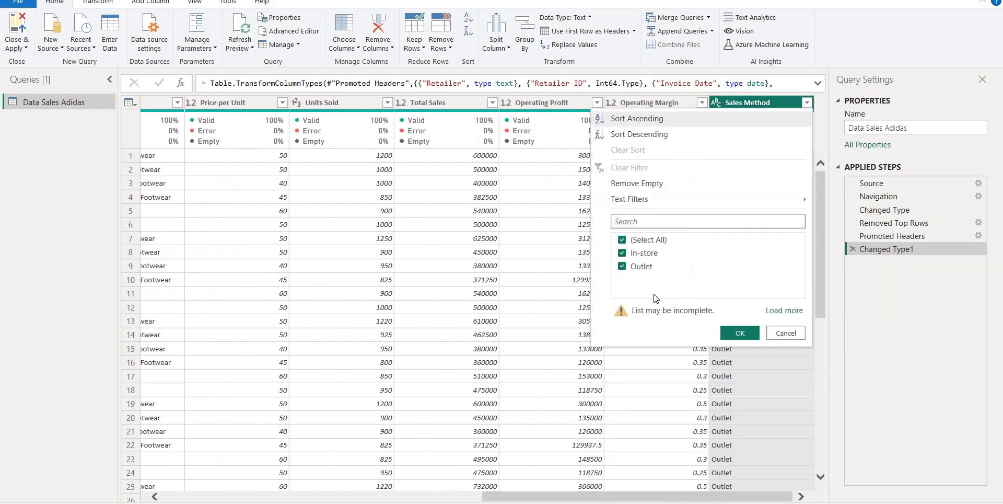
left_click(784, 312)
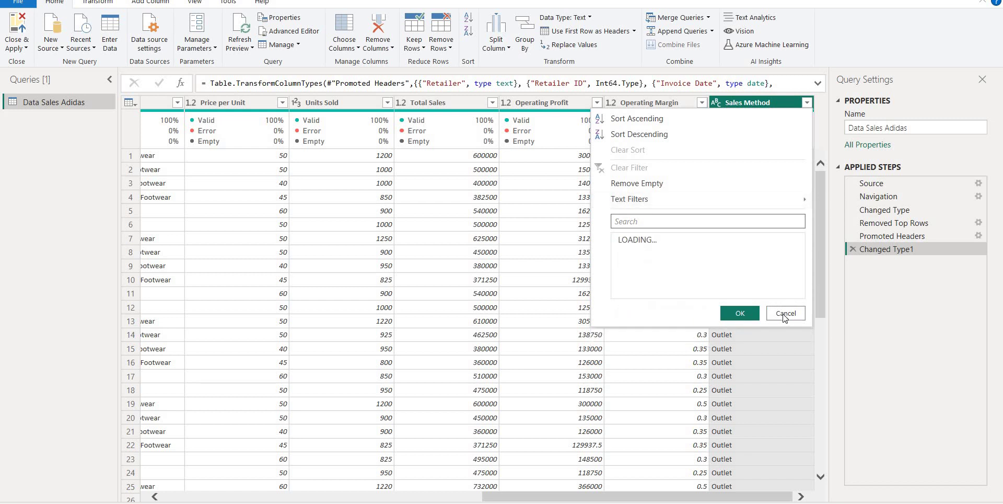
left_click(740, 313)
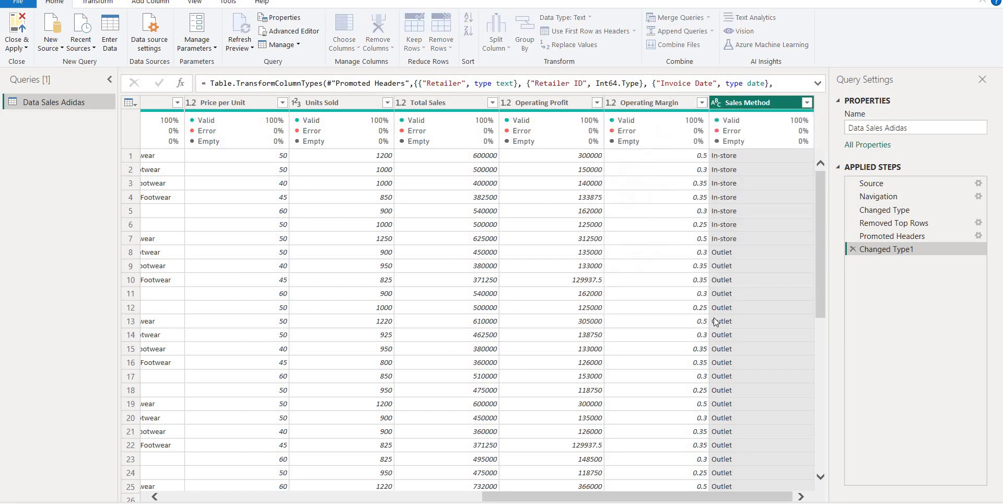
Apply the query changes, close the Power Query Editor and display the loaded data in Table view
left_click_drag(612, 497, 254, 374)
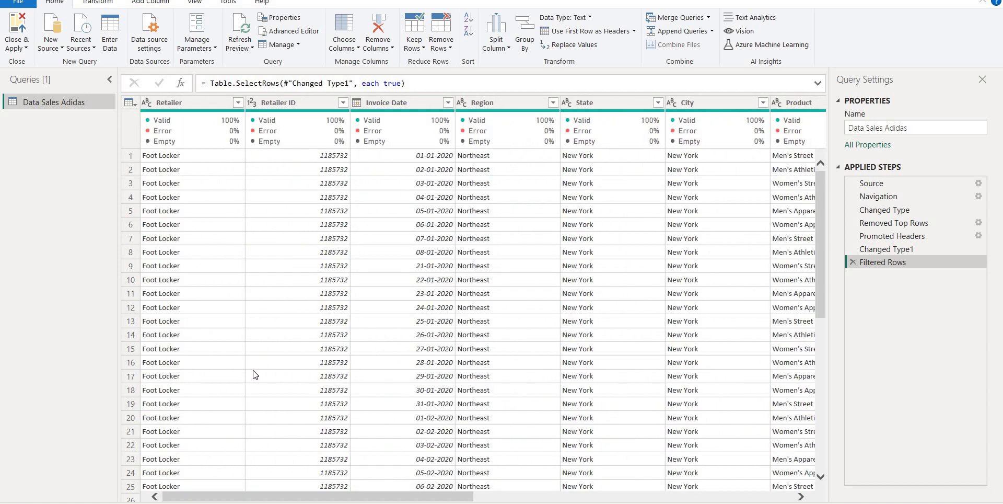
left_click(21, 31)
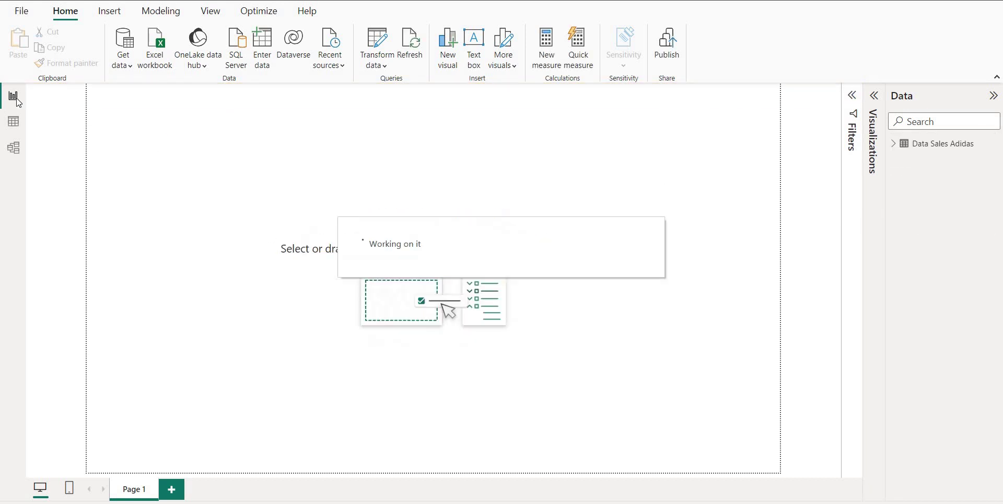
left_click(14, 124)
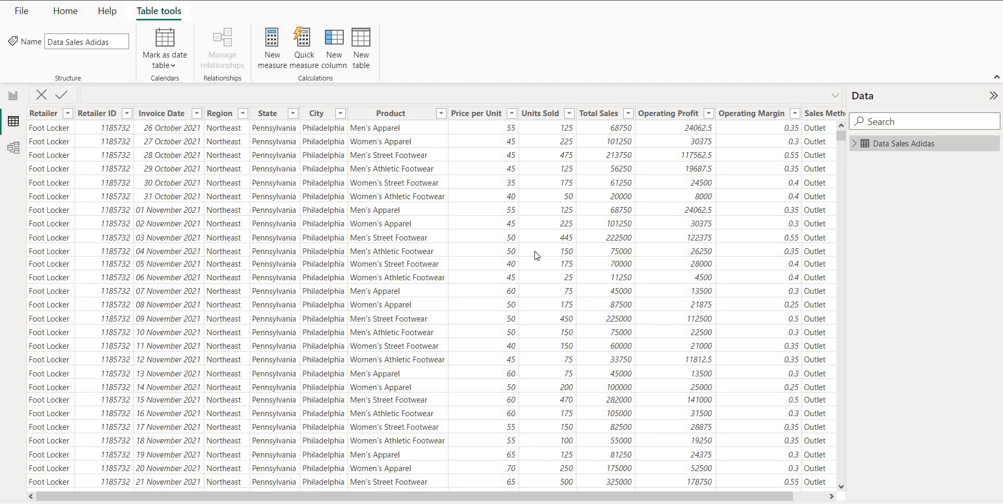
Examine the Price per Unit, Units Sold and Total Sales columns to compare sales totals with price times units
left_click(473, 113)
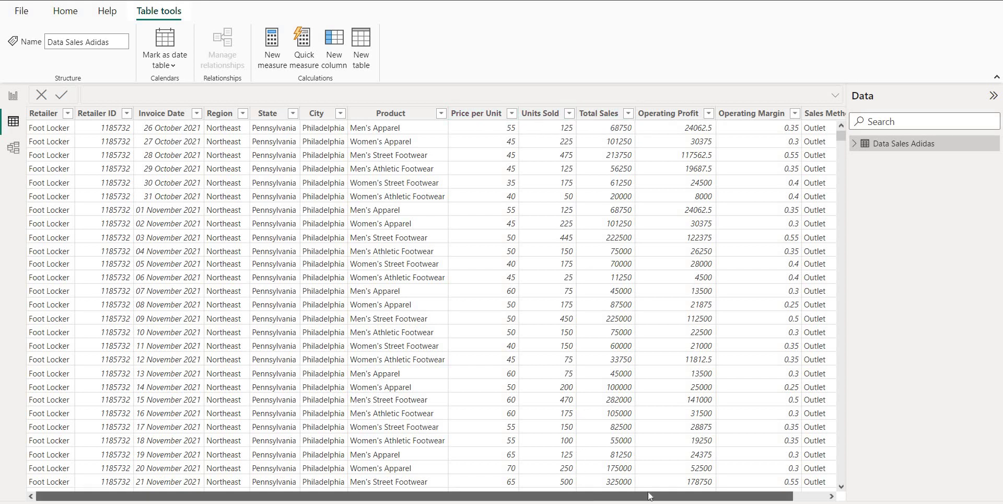
left_click_drag(650, 495, 685, 495)
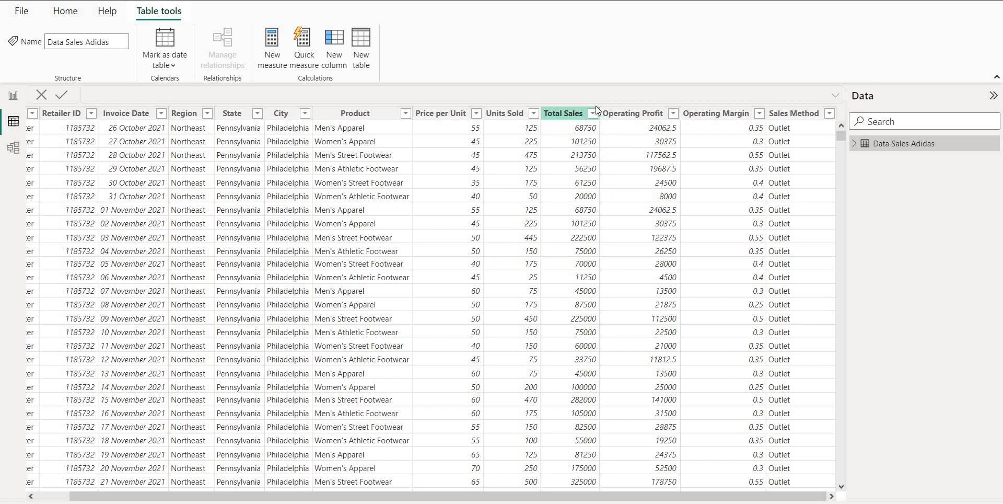
left_click(569, 114)
left_click(566, 130)
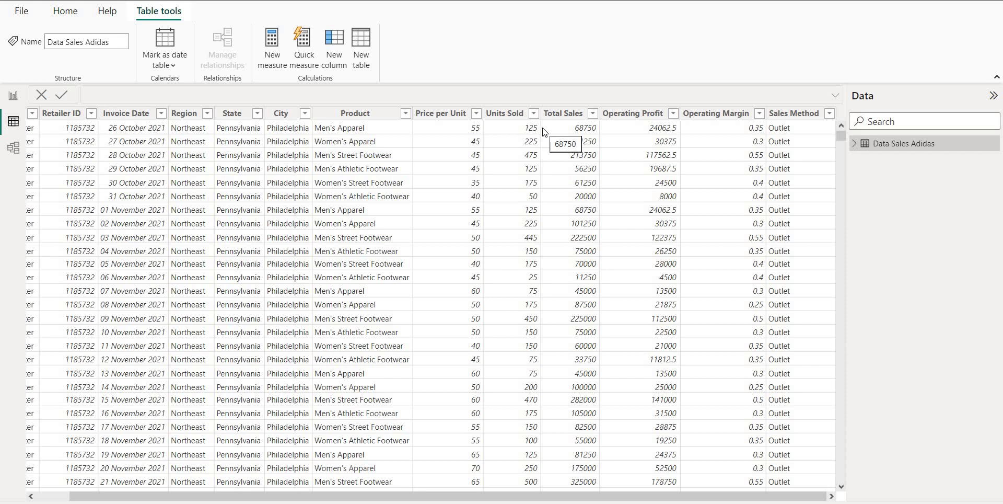
left_click(501, 115)
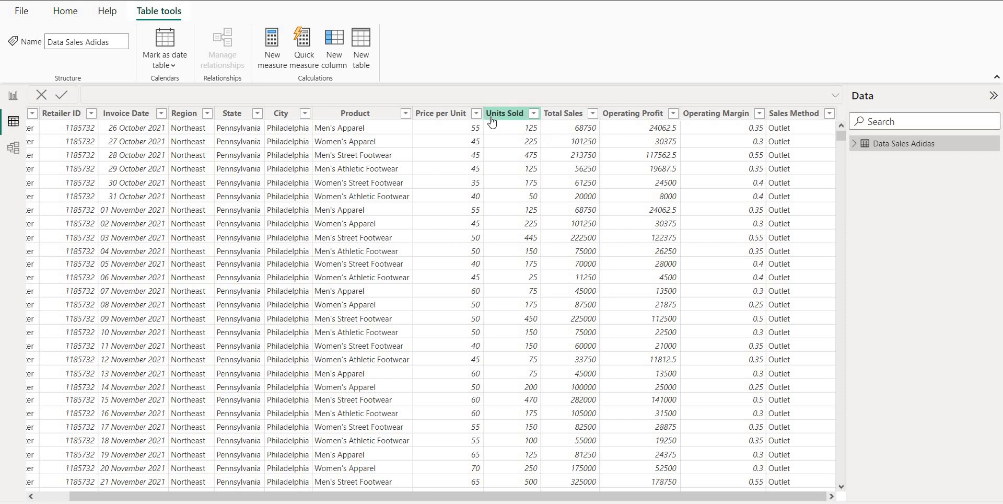
left_click(448, 116)
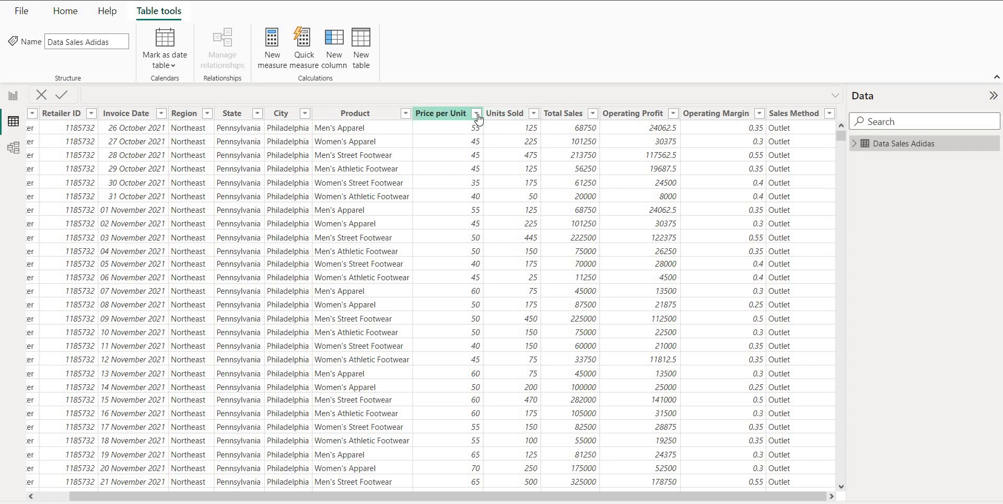
left_click(501, 115)
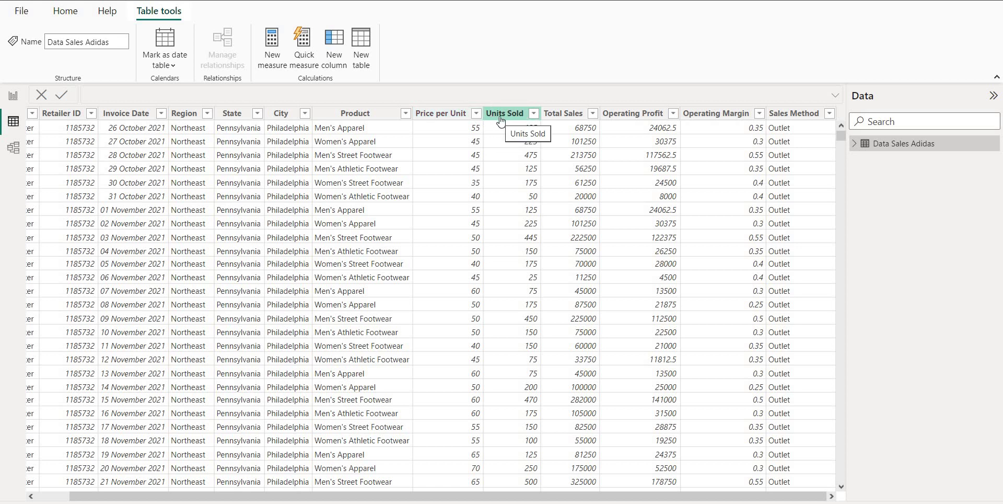
left_click(582, 140)
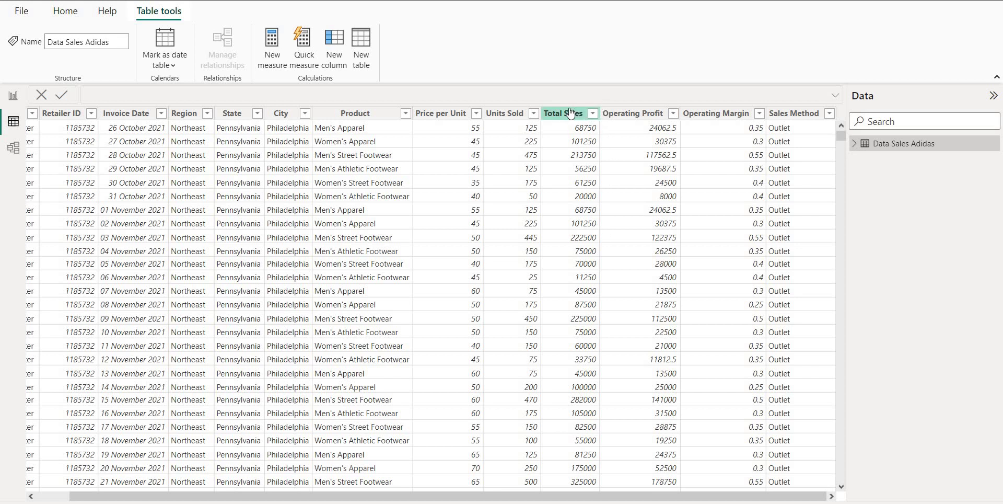
Add the calculated column Total Sale = [Price per Unit]*'Data Sales Adidas'[Units Sold]
left_click(337, 59)
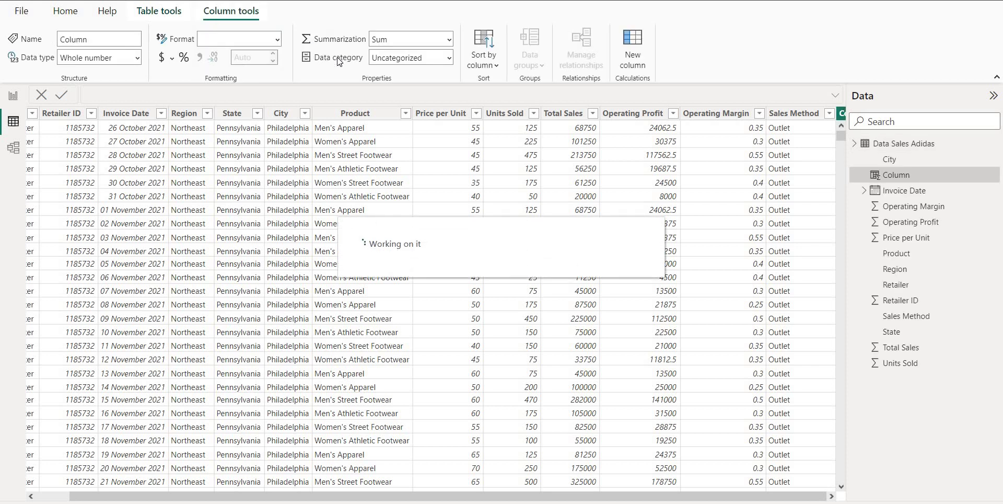
type("Tot")
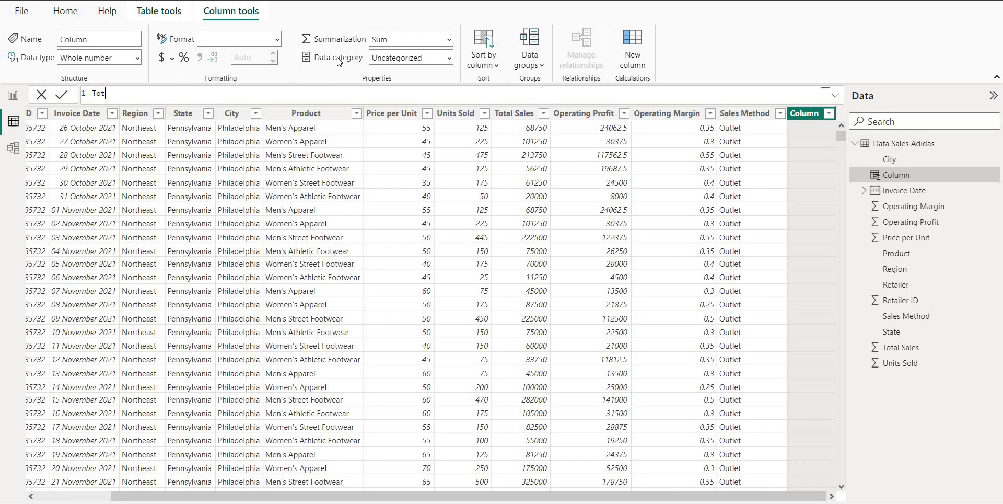
type("al Sale = [prie")
key("Tab")
type("*unit")
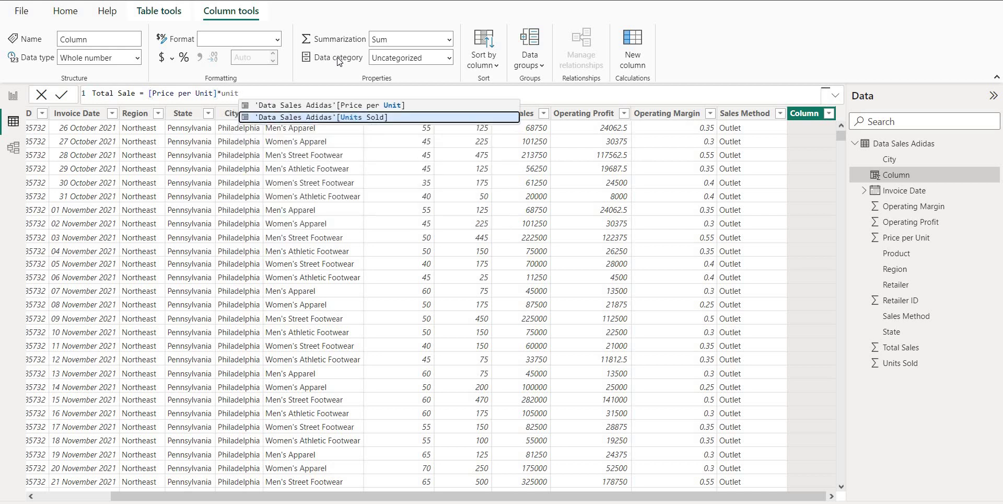
key("Tab")
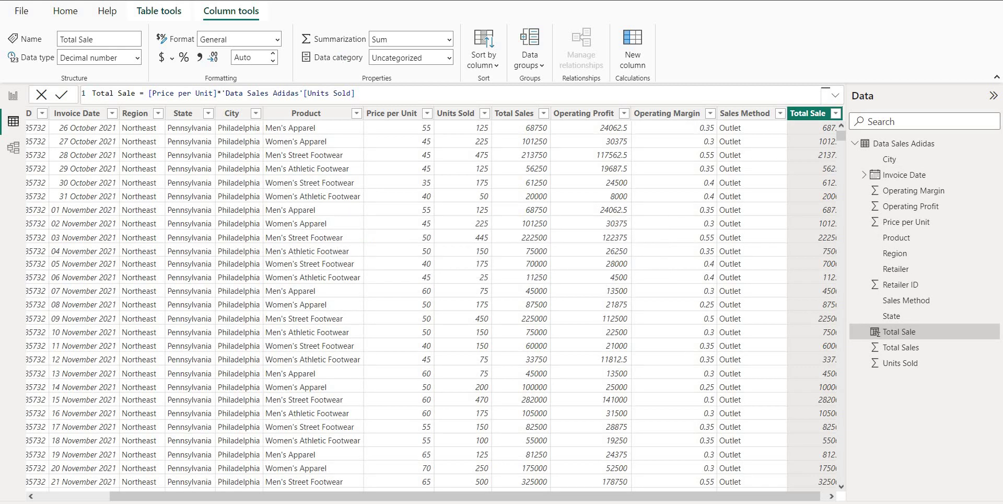
Delete the original Total Sales column from the Data Sales Adidas table
left_click(513, 115)
right_click(512, 111)
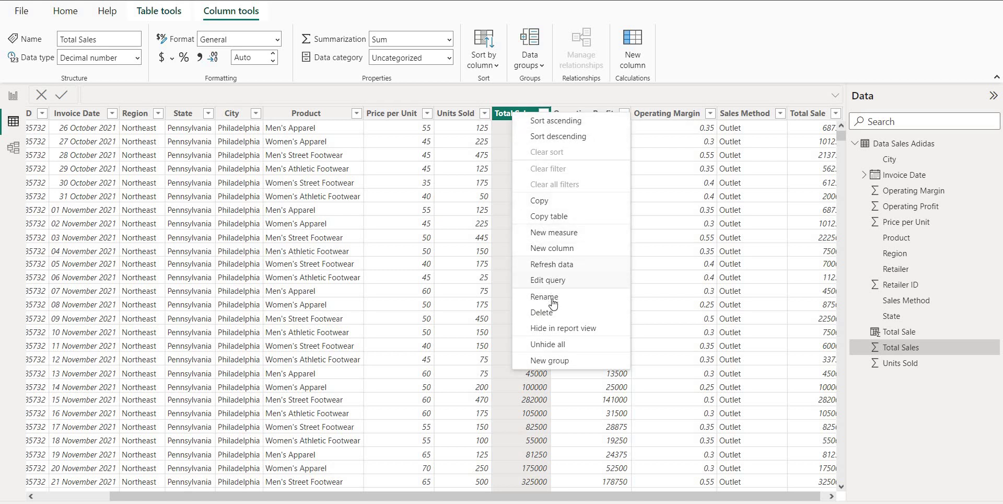
left_click(555, 313)
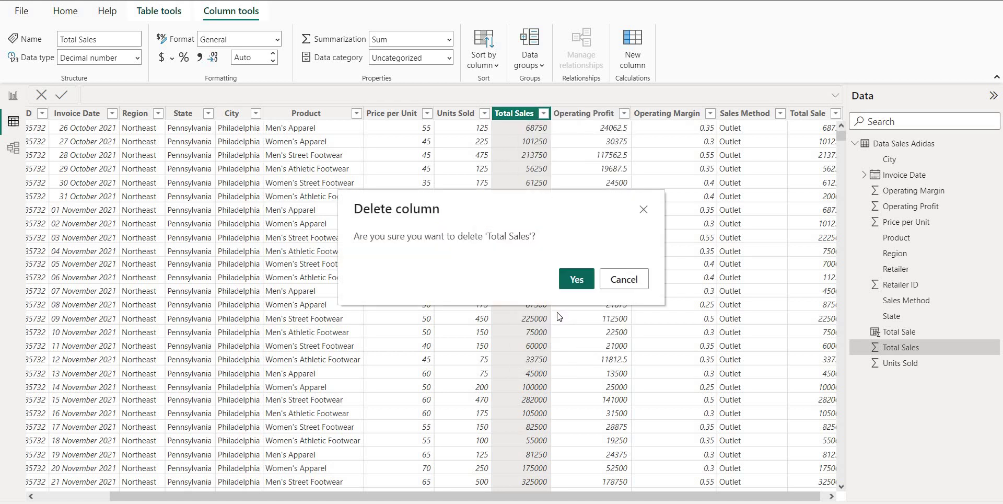
left_click(575, 278)
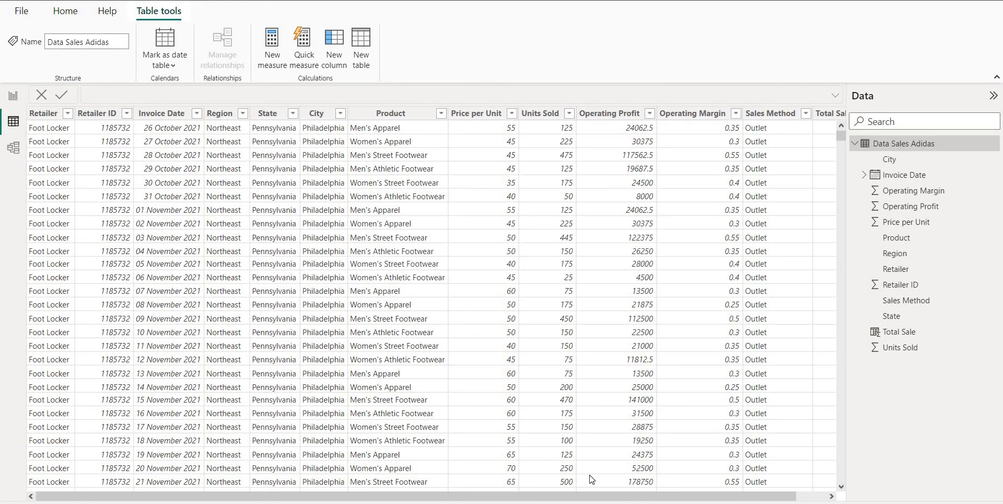
Try to add the calculated column Operating Profit = 'Data Sales Adidas'[Total Sale]*'Data Sales Adidas'[Operating Margin]
left_click_drag(591, 497, 622, 498)
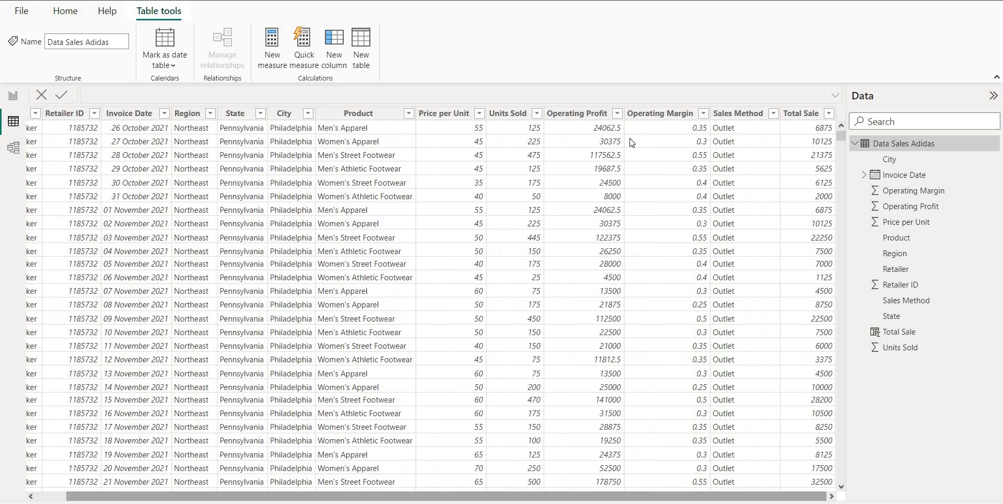
left_click(597, 119)
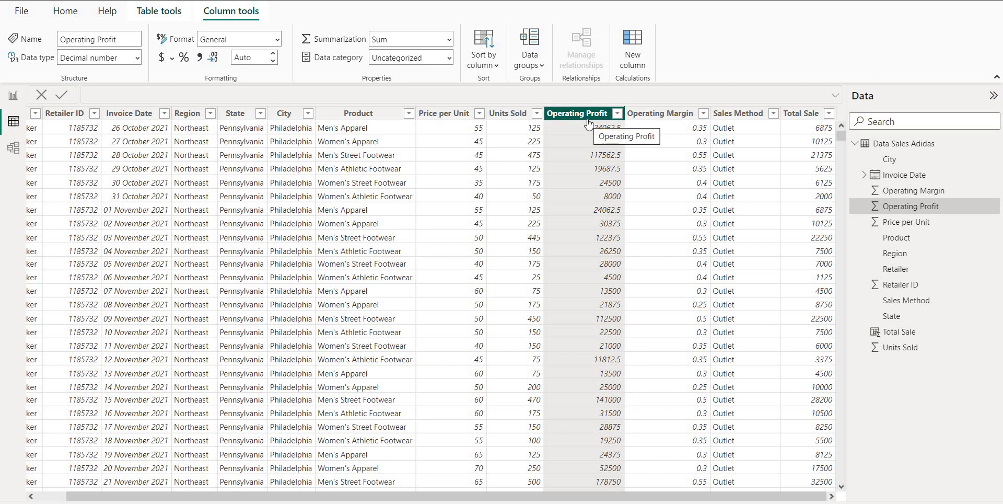
left_click(65, 16)
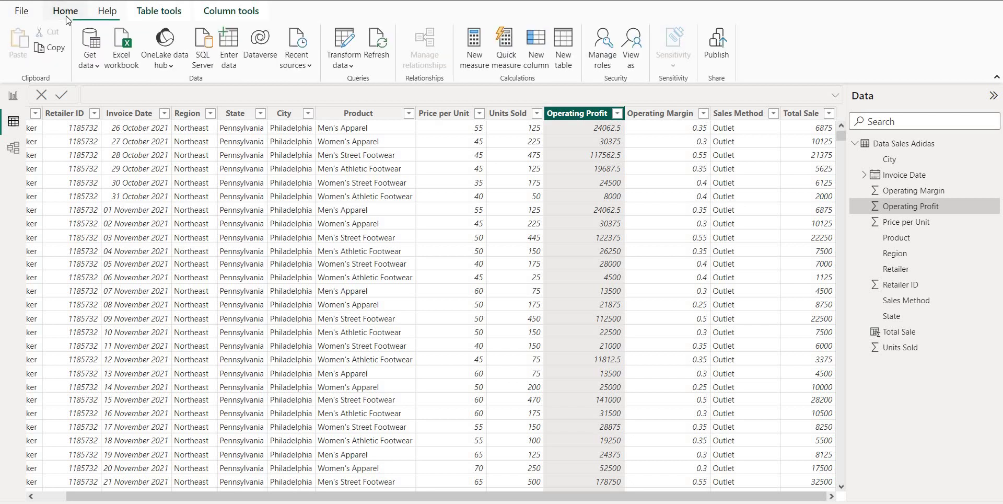
left_click(536, 58)
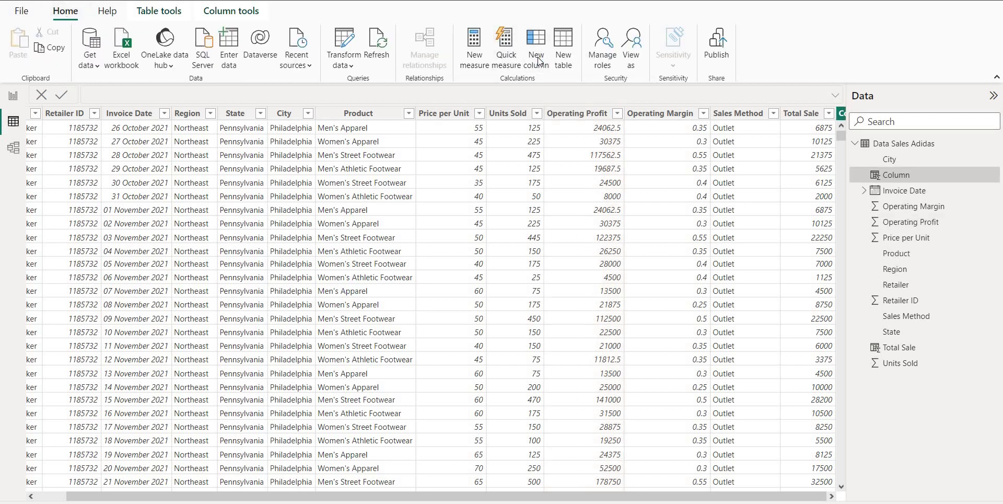
type("Ope")
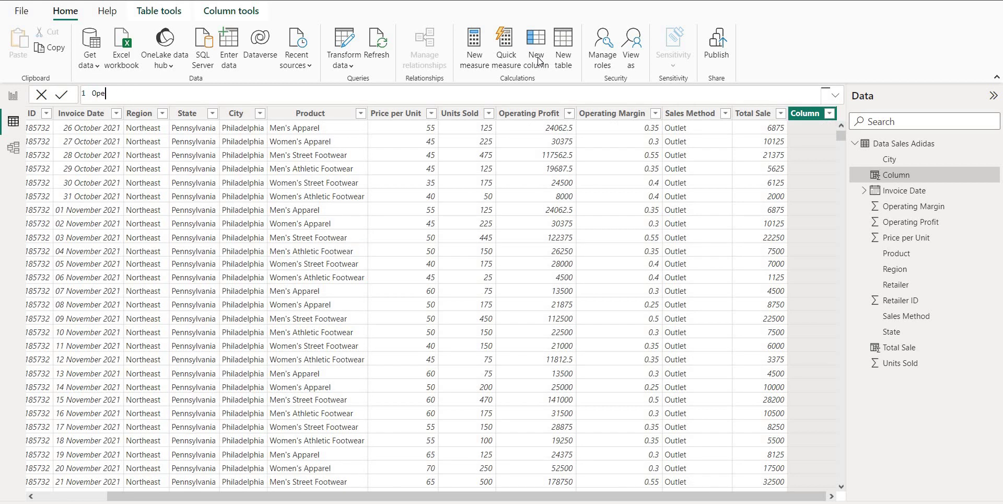
type("rating Profit= total")
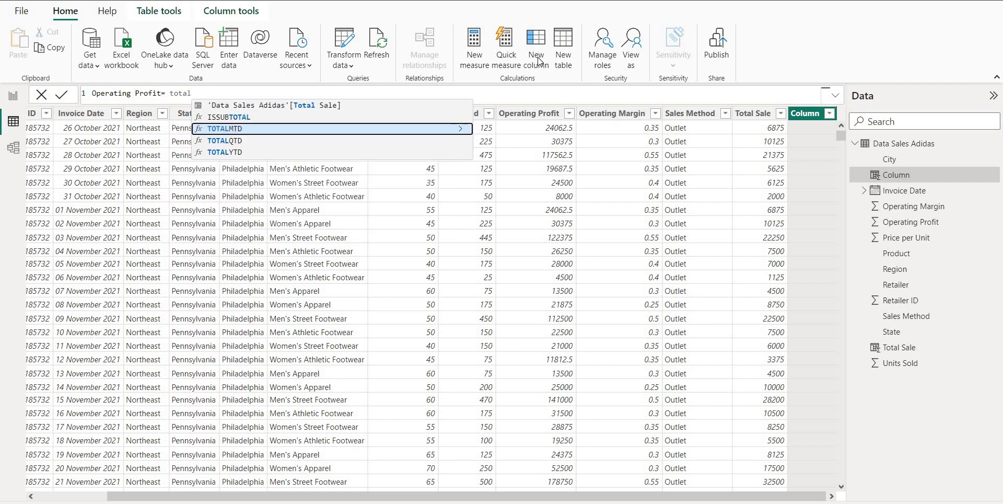
key("Up")
key("Up")
key("Tab")
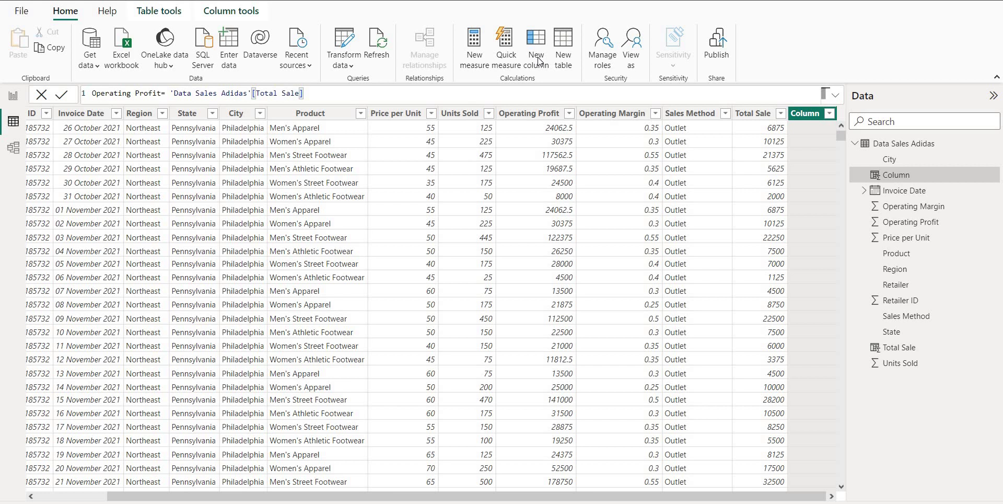
type("*opera")
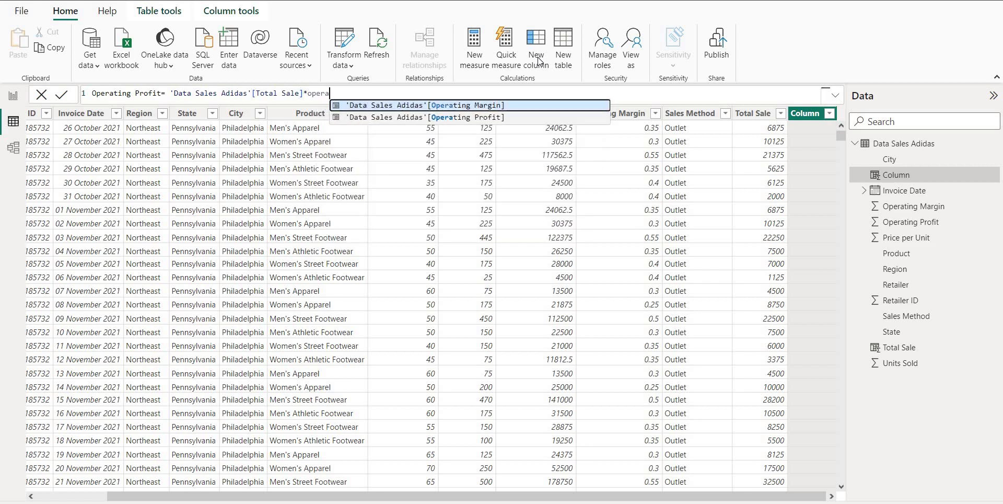
key("Tab")
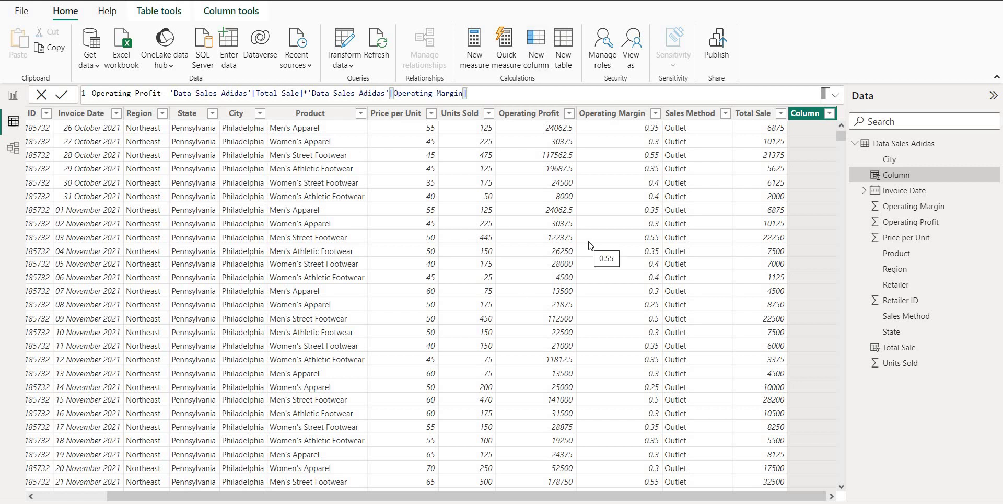
key("Return")
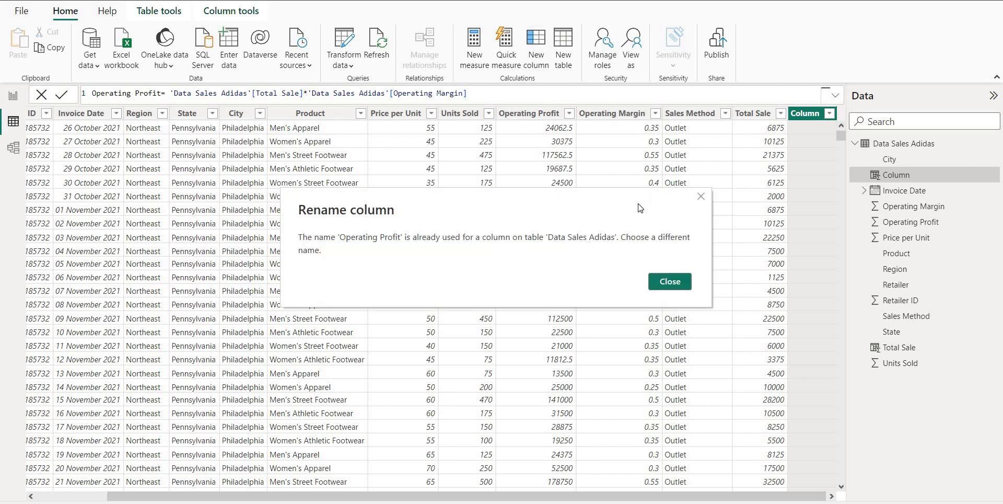
Dismiss the rename notice, change the new calculated column's name in its formula to Operating Profits and commit it
left_click(662, 283)
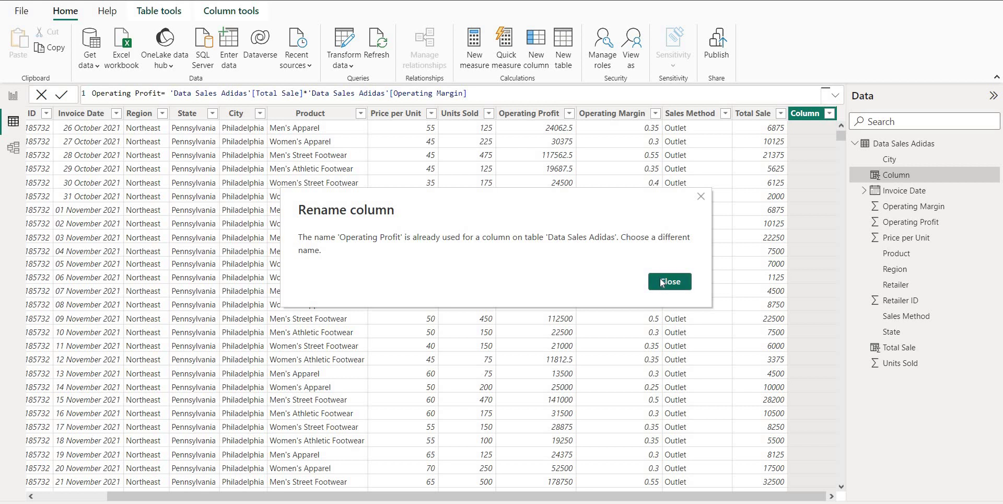
double_click(161, 93)
type("Profits=")
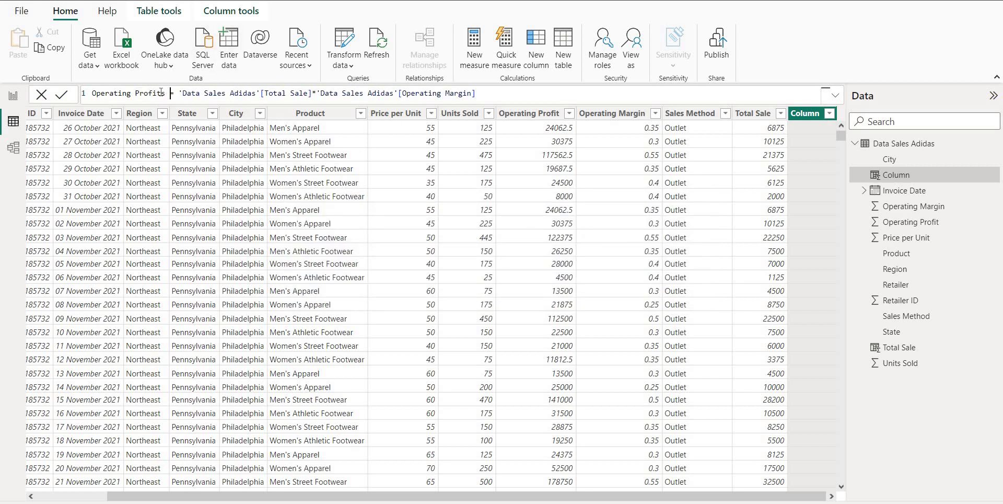
key("Return")
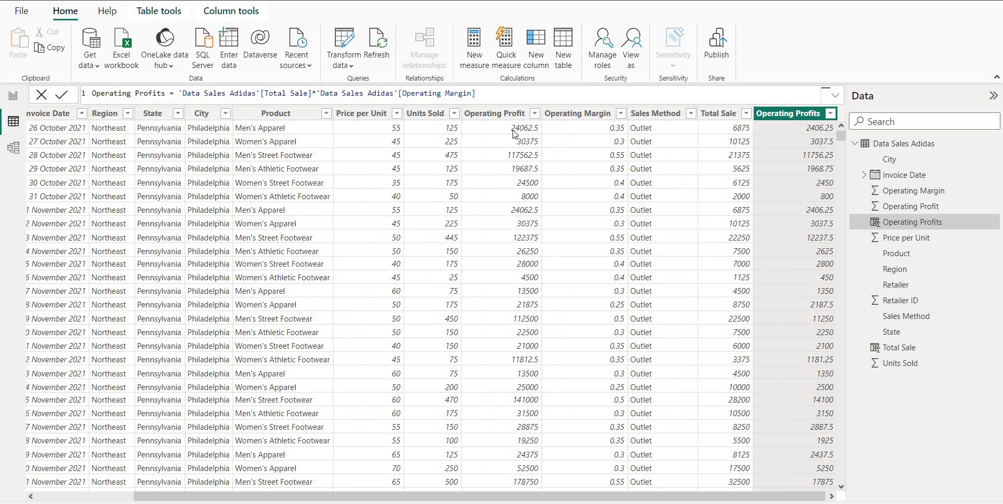
Delete the original Operating Profit column from the Data Sales Adidas table
left_click(501, 116)
right_click(500, 116)
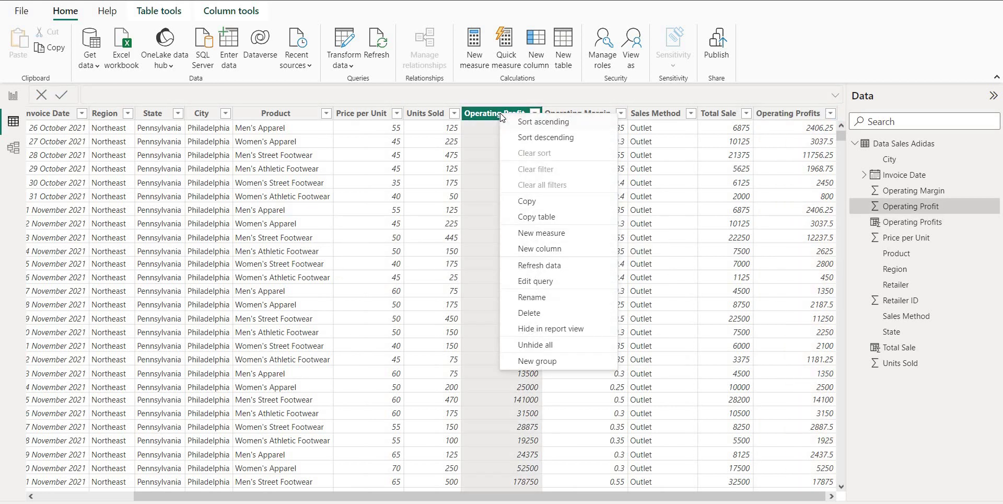
left_click(515, 418)
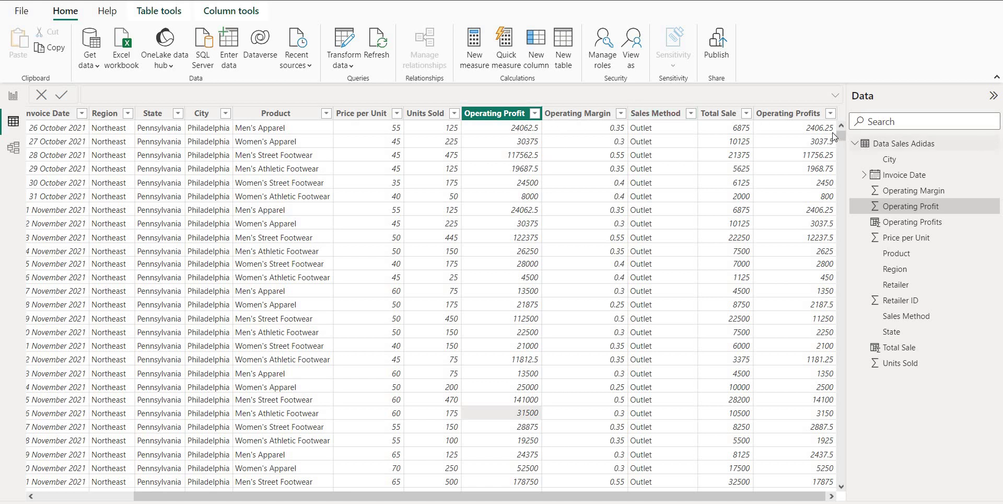
left_click(487, 115)
right_click(486, 114)
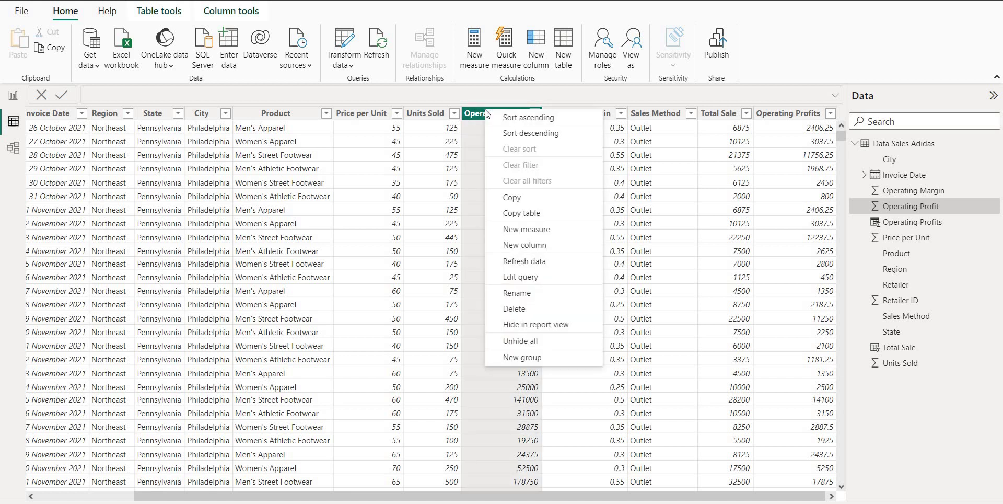
left_click(530, 307)
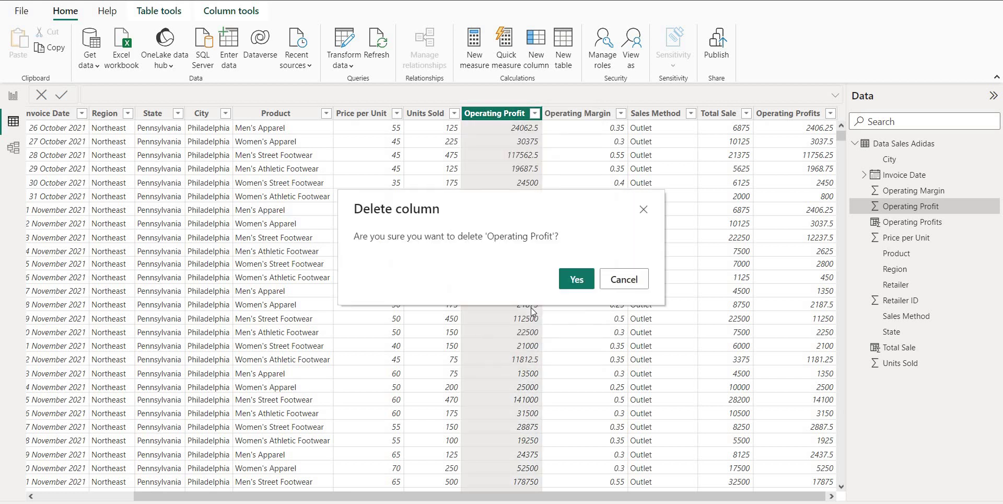
left_click(577, 278)
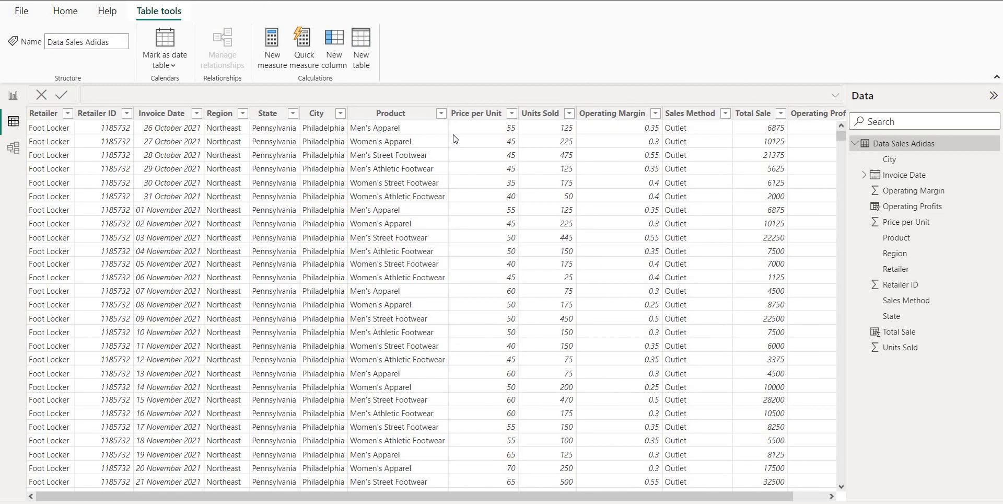
Look through the cells of the cleaned Data Sales Adidas table, from the descriptive columns across to Operating Profits
left_click(453, 136)
key("Right")
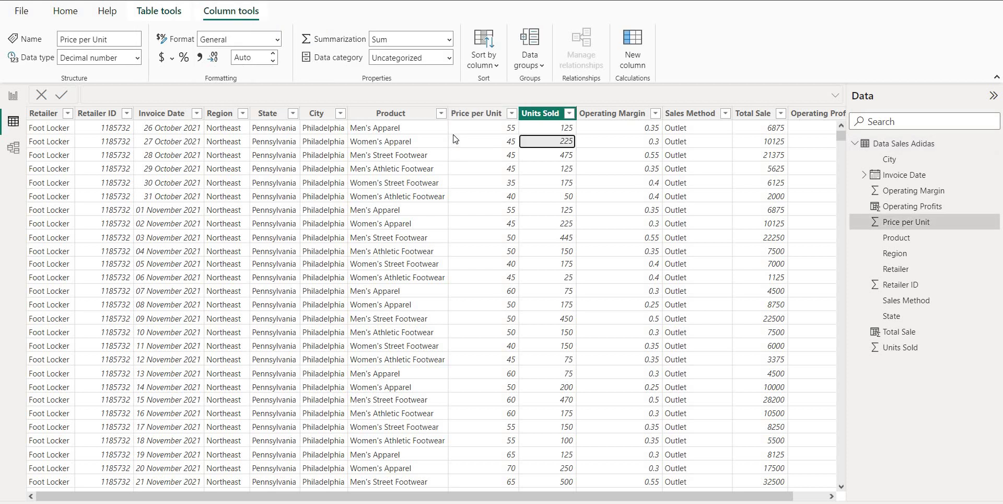
key("Home")
key("Down")
key("Down")
key("Right")
key("Right")
key("Right")
key("Right")
key("Right")
key("Left")
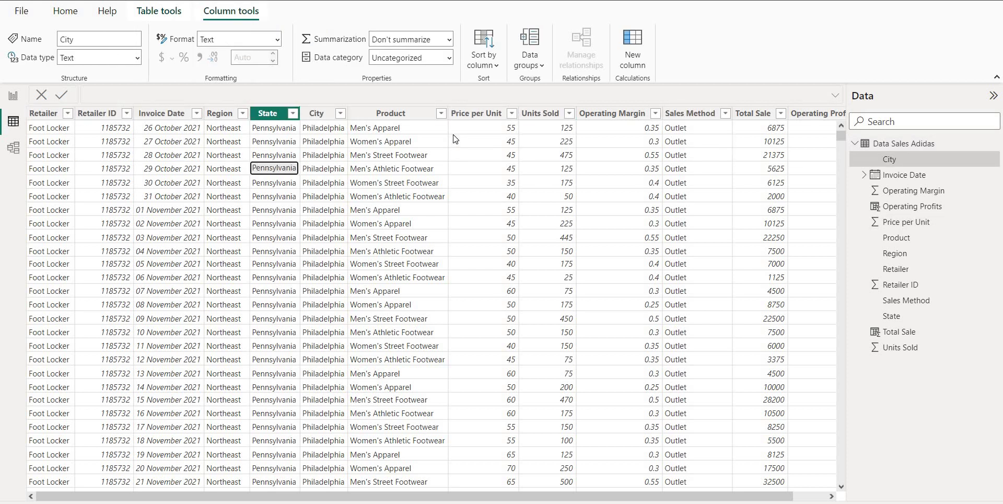
key("Home")
key("End")
key("Up")
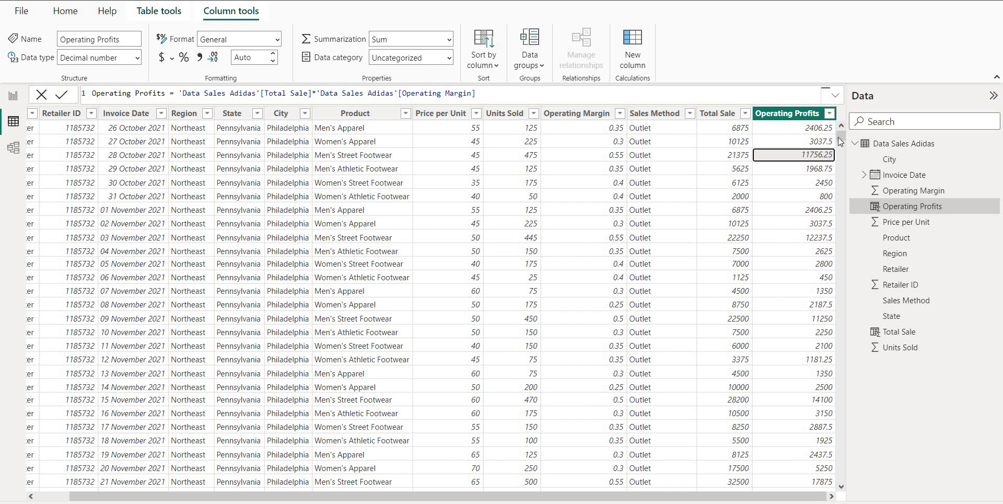
Examine the Invoice Date column of the Data Sales Adidas table
left_click(862, 144)
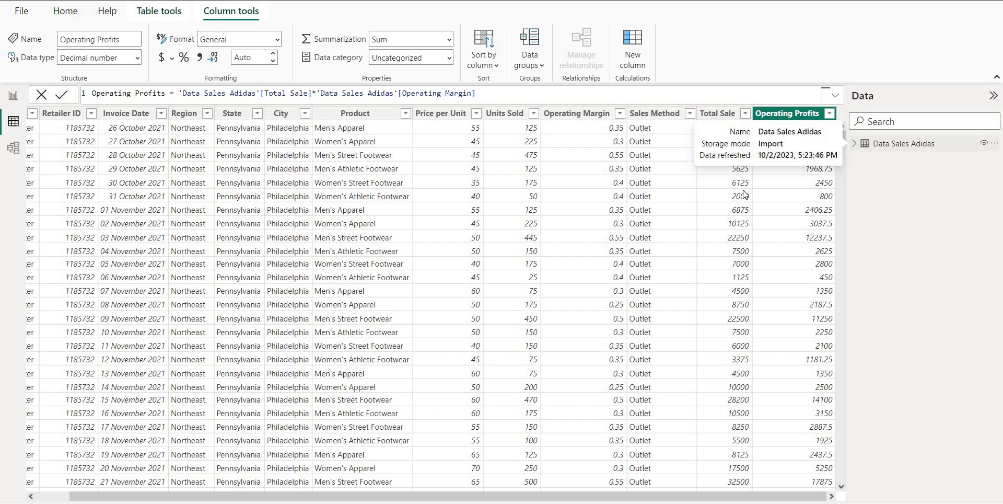
left_click_drag(450, 496, 418, 495)
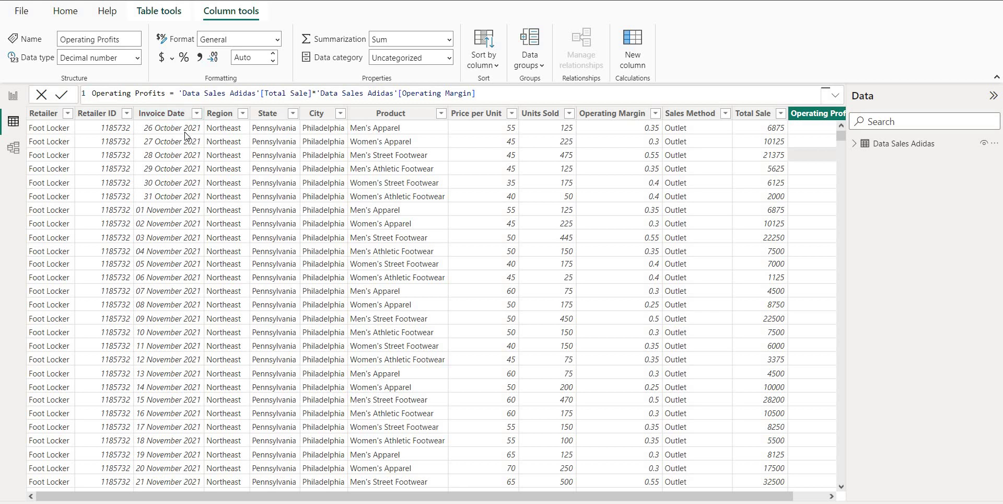
left_click(168, 116)
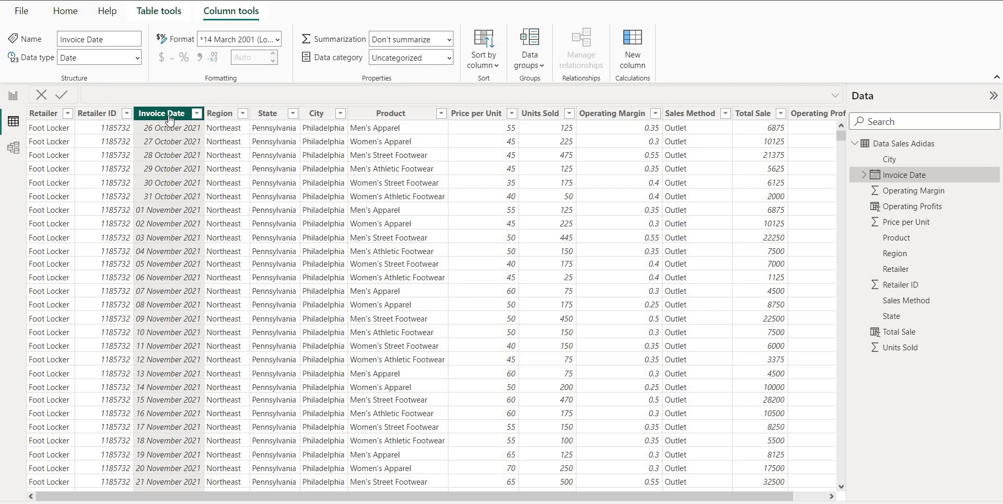
left_click(855, 146)
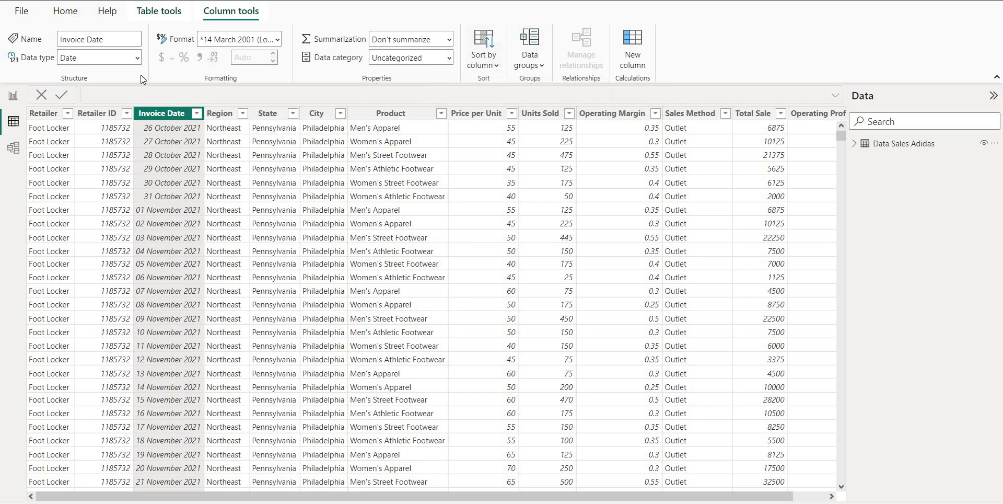
Create the calculated table Dates = CALENDARAUTO() and check its first and last dates
left_click(67, 13)
left_click(406, 204)
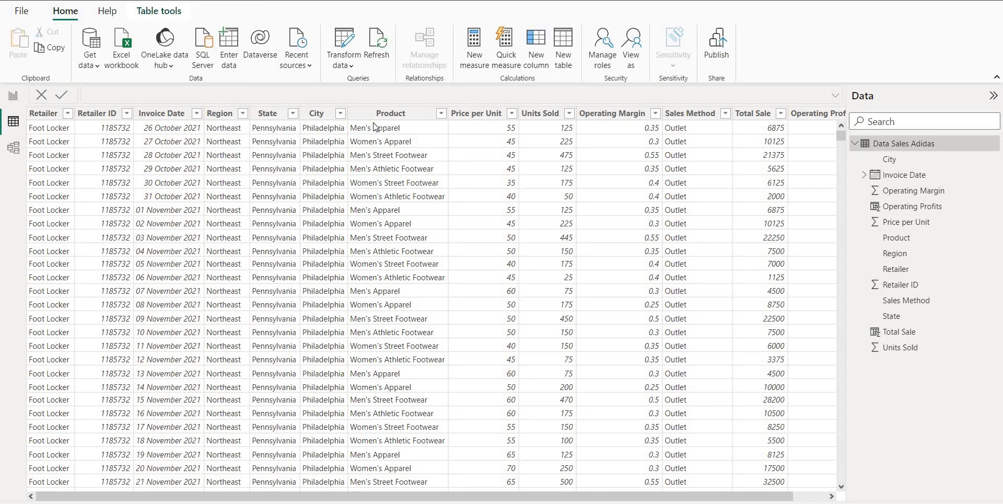
left_click(569, 38)
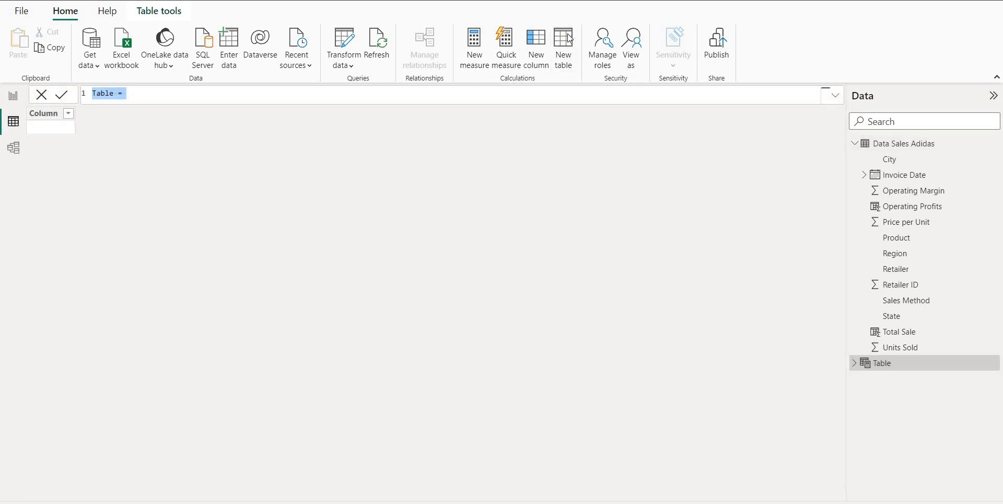
type("Dates = ")
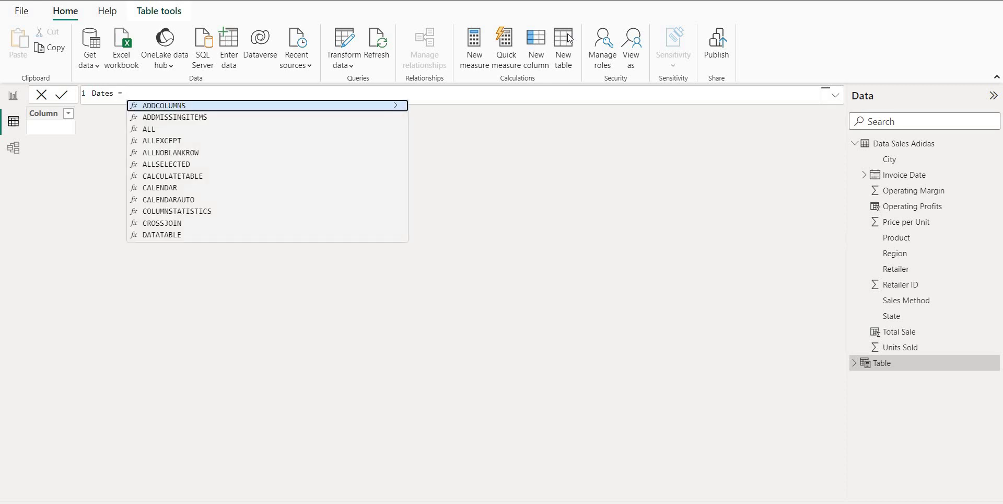
type("calr")
key("BackSpace")
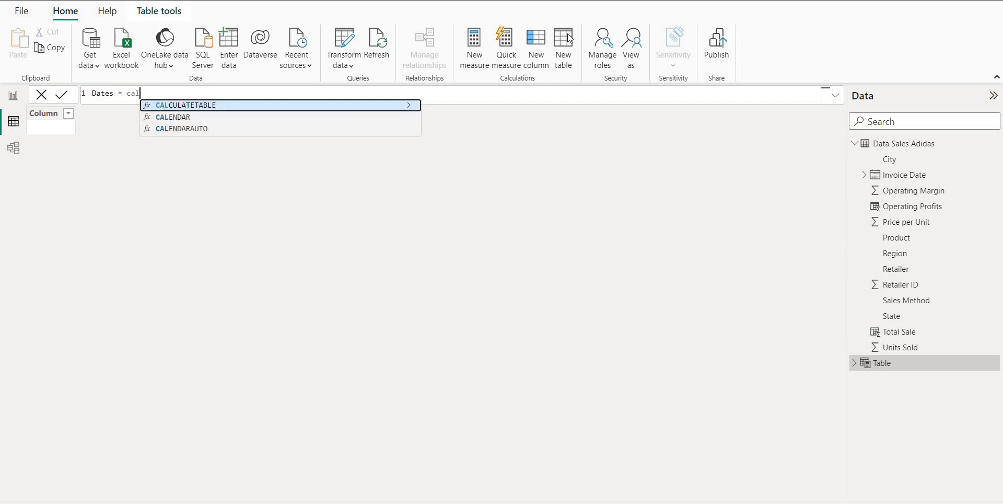
key("Down")
key("Down")
key("Tab")
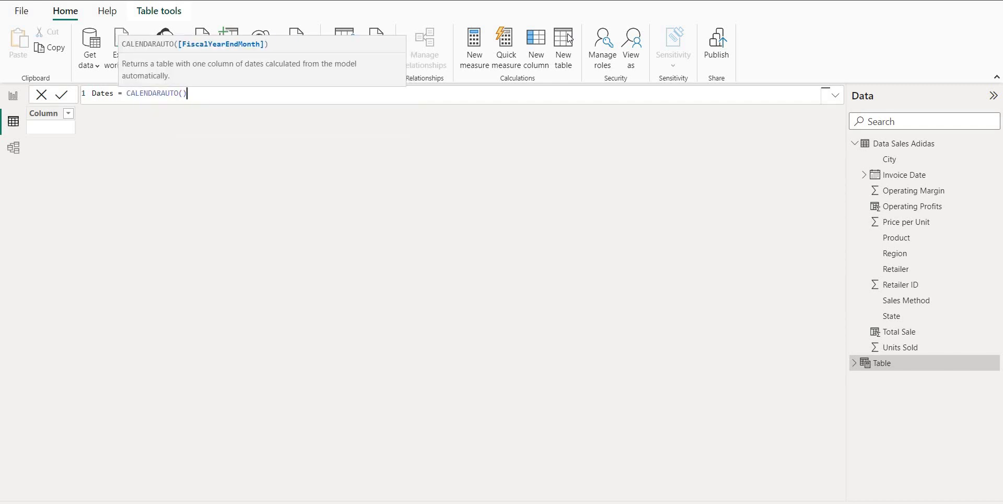
type(")")
key("Return")
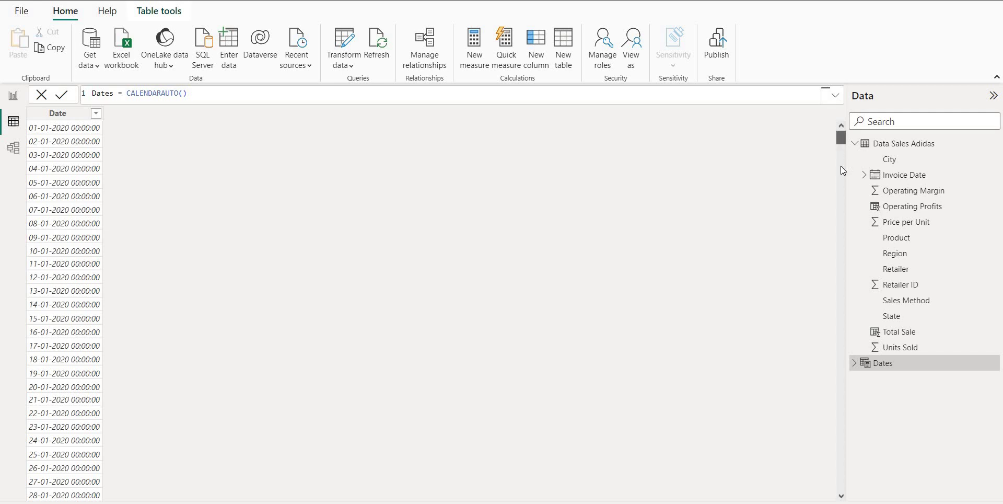
left_click_drag(841, 139, 841, 484)
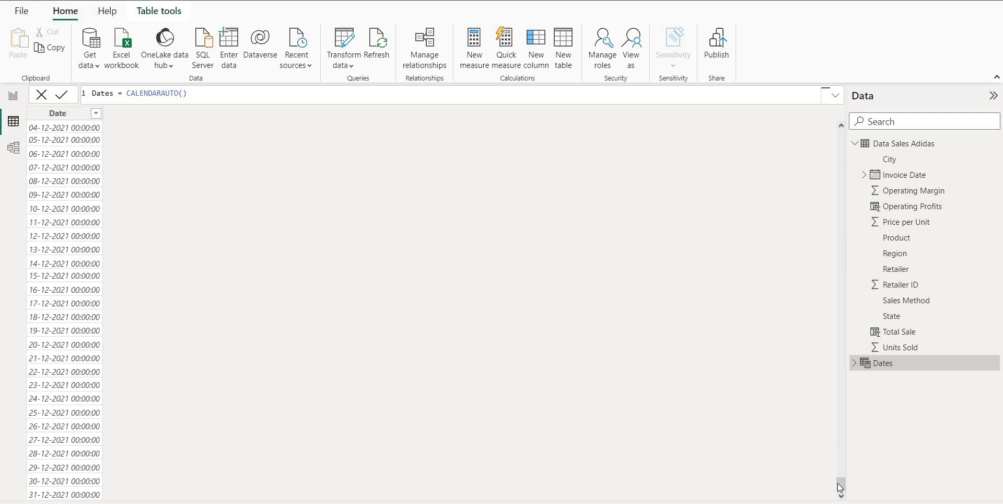
left_click_drag(846, 233, 155, 145)
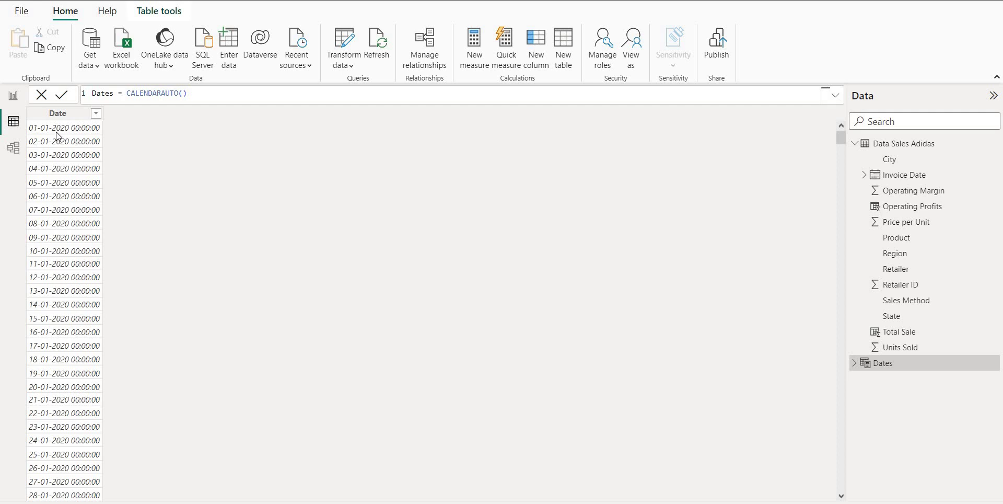
Try rewriting the Dates formula with CALENDAR, using MIN of 'Data Sales Adidas'[Invoice Date] as the start date
left_click(179, 94)
key("BackSpace")
key("BackSpace")
key("BackSpace")
key("BackSpace")
key("BackSpace")
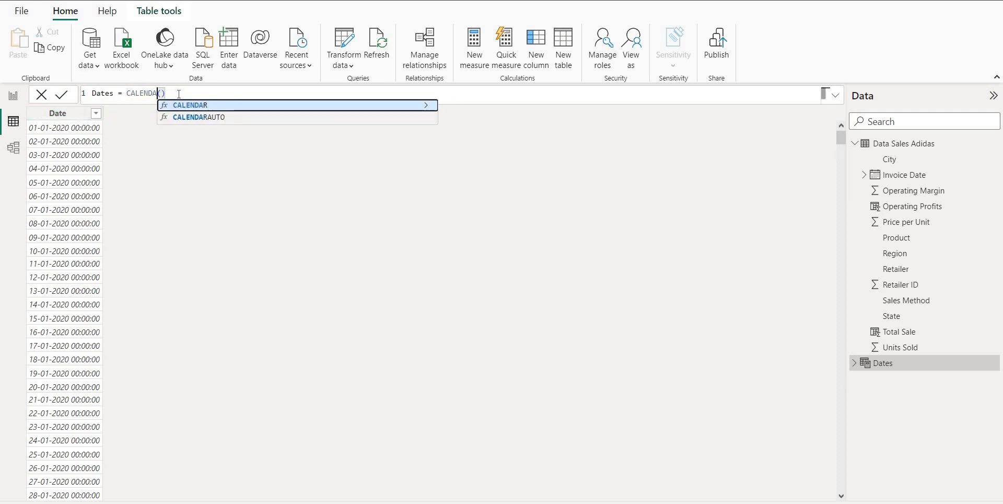
type("R")
key("Right")
type("min")
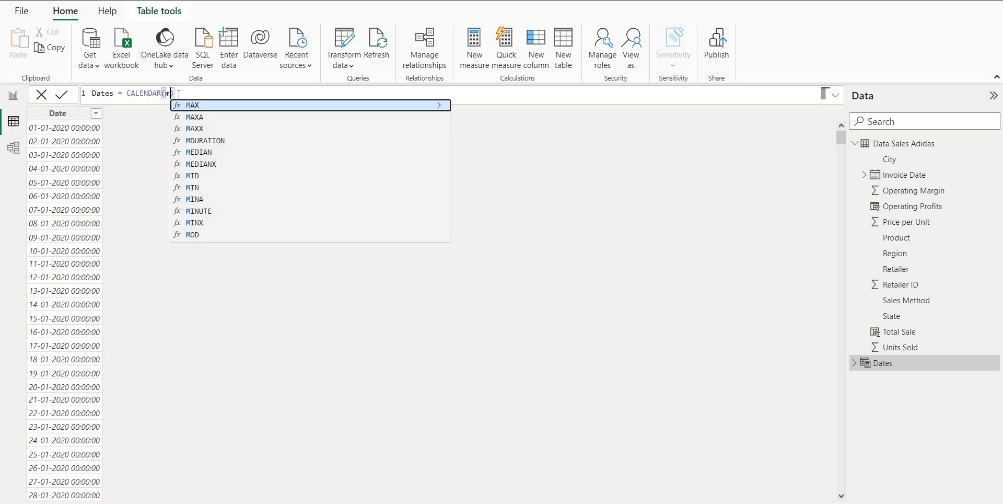
key("Tab")
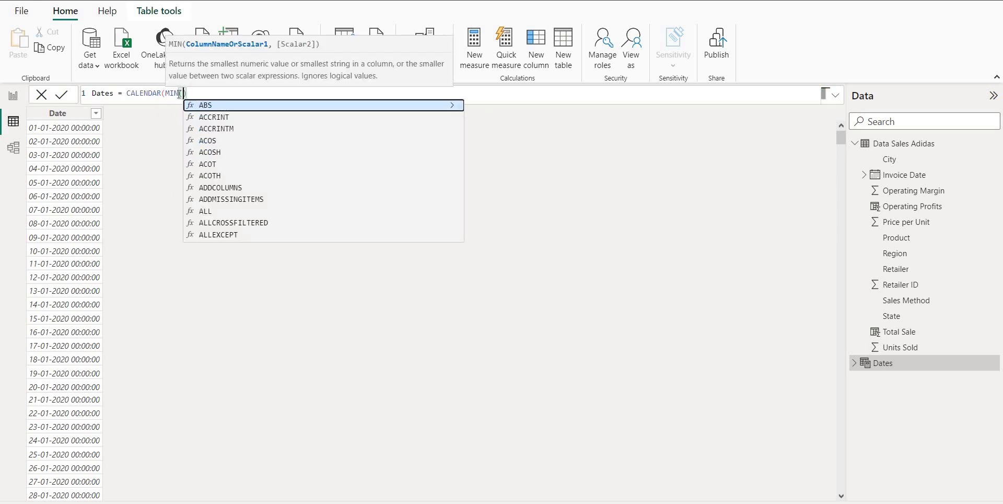
type("inv")
key("Tab")
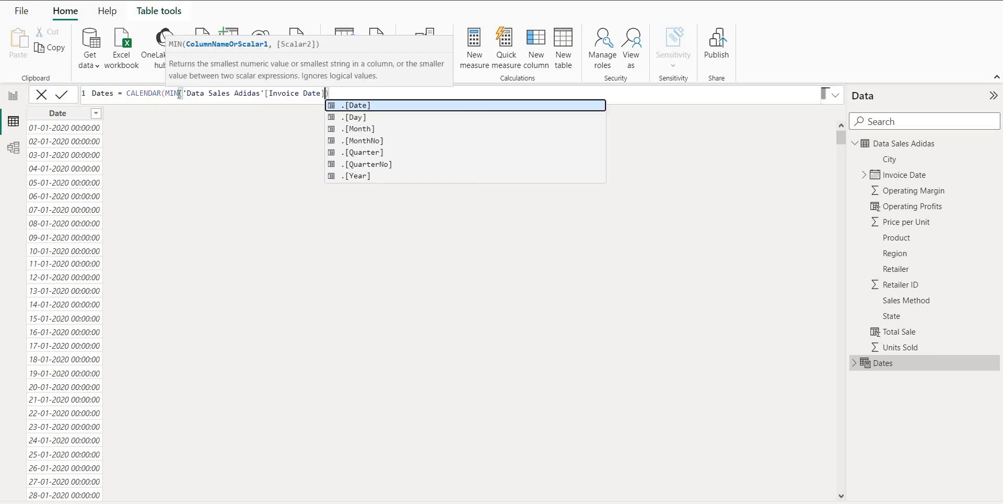
Try adding MAX of 'Data Sales Adidas'[Invoice Date].[Date] as the end date in the Dates formula
type(",max")
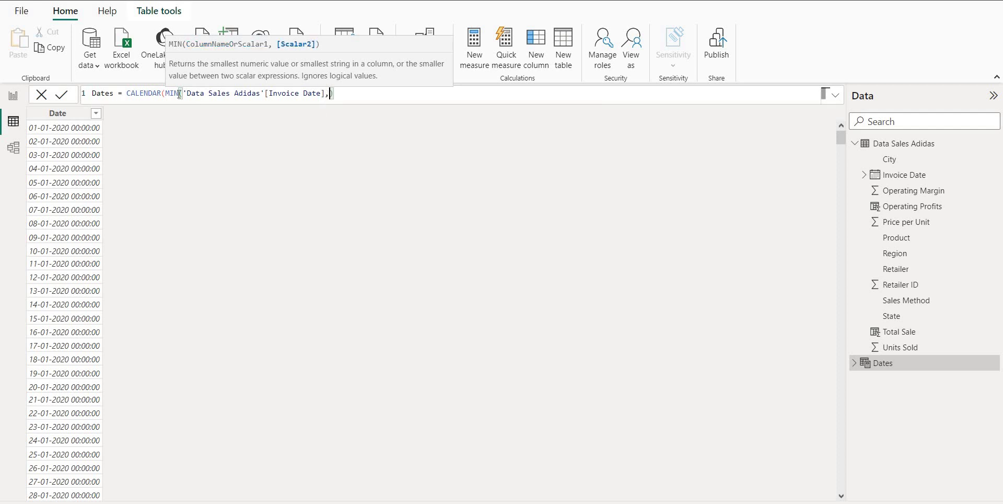
key("Tab")
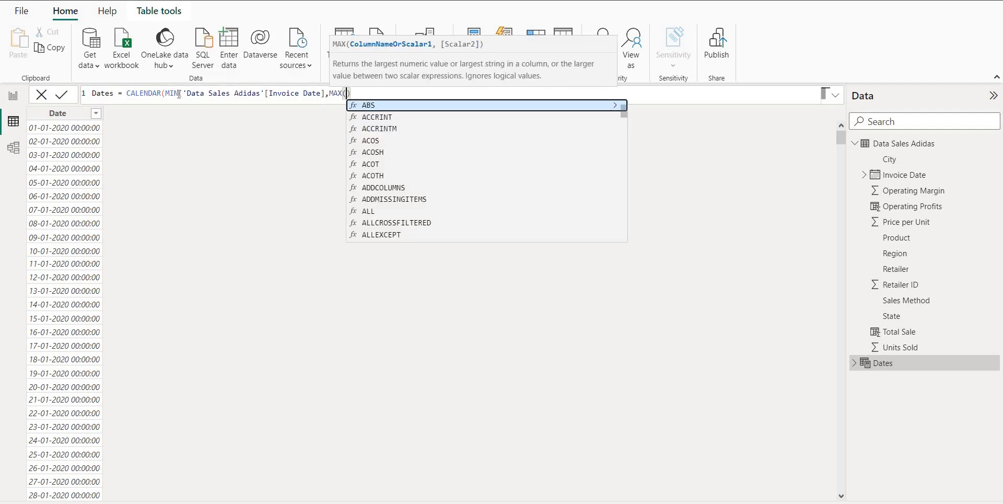
type("invo")
key("Tab")
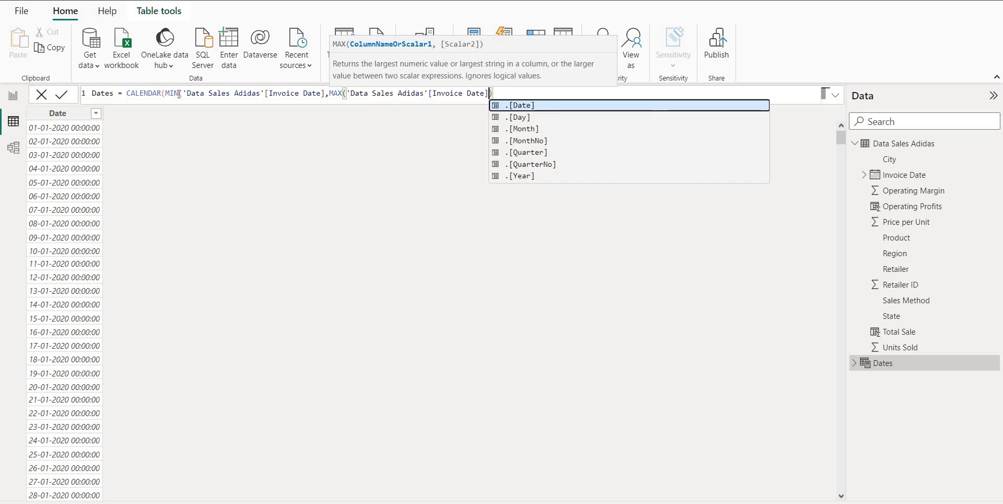
key("Tab")
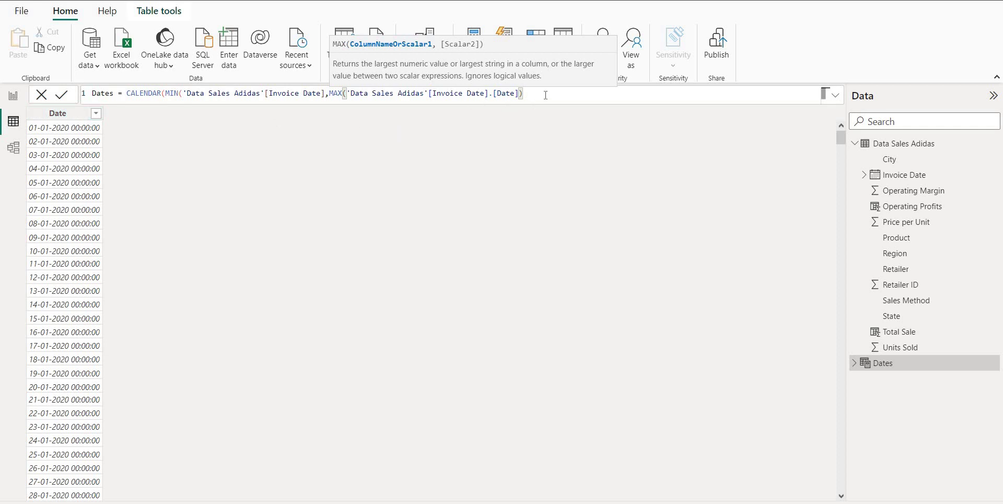
Replace the CALENDAR expression in the Dates formula with the CALENDARAUTO function
left_click_drag(520, 95, 130, 96)
key("BackSpace")
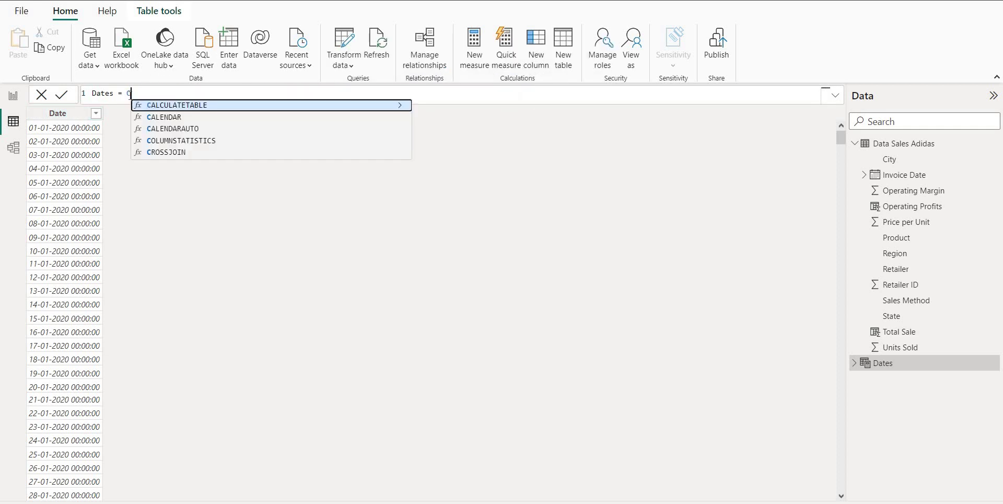
key("Down")
key("Down")
key("Tab")
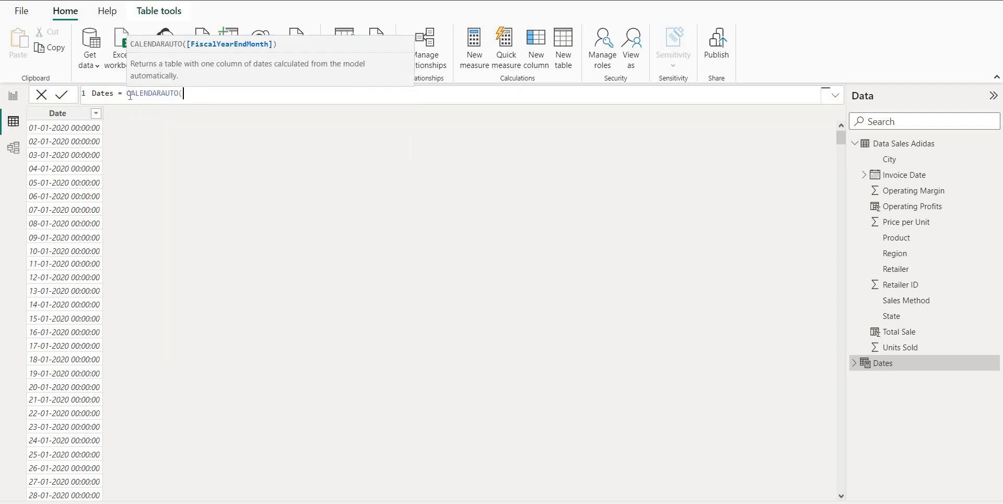